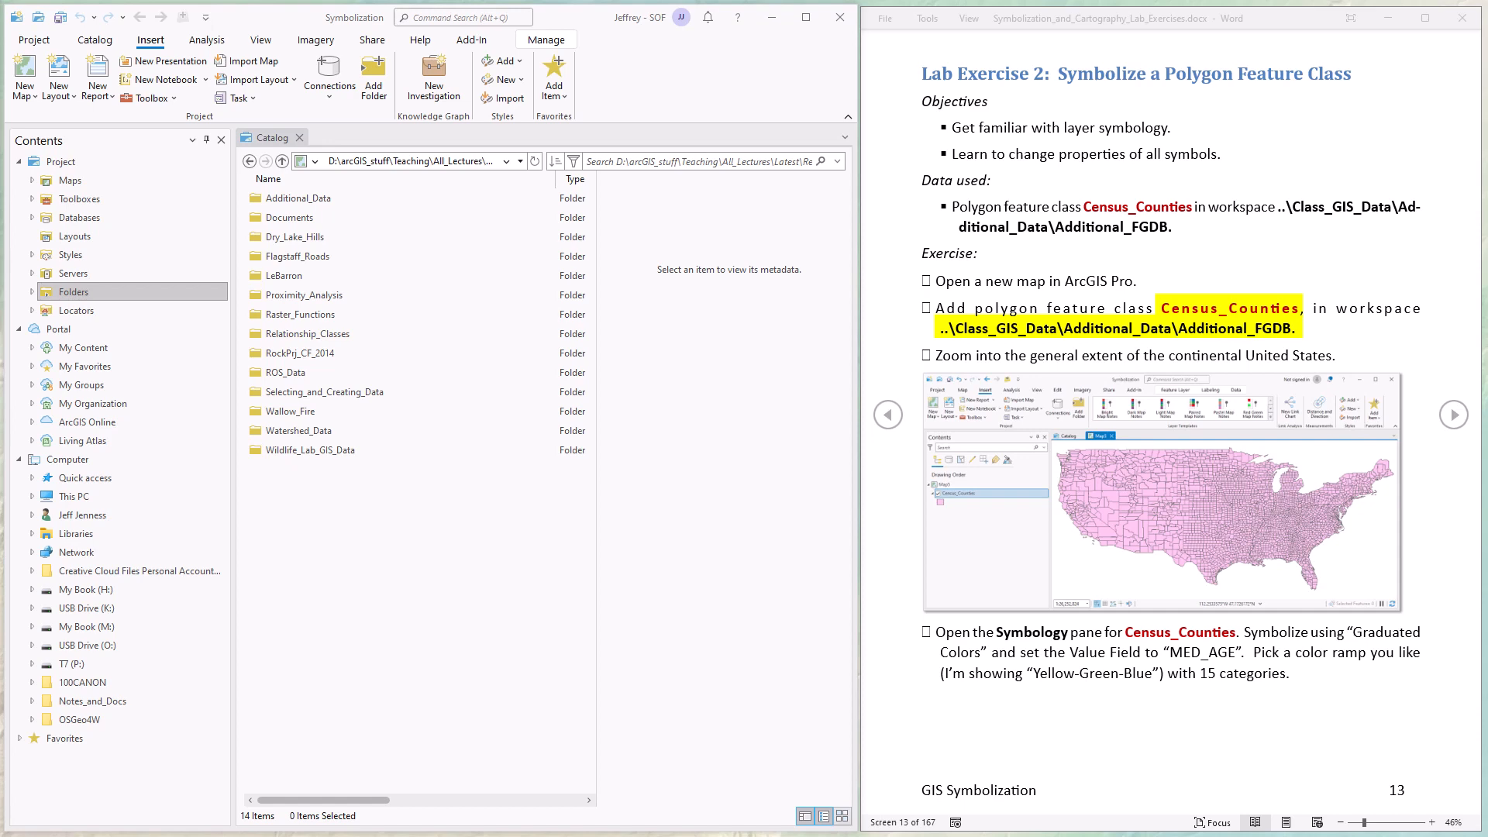
Add the Census_Counties feature class from Additional_FGDB.gdb in the Additional_Data folder to a new map.
double_click(282, 203)
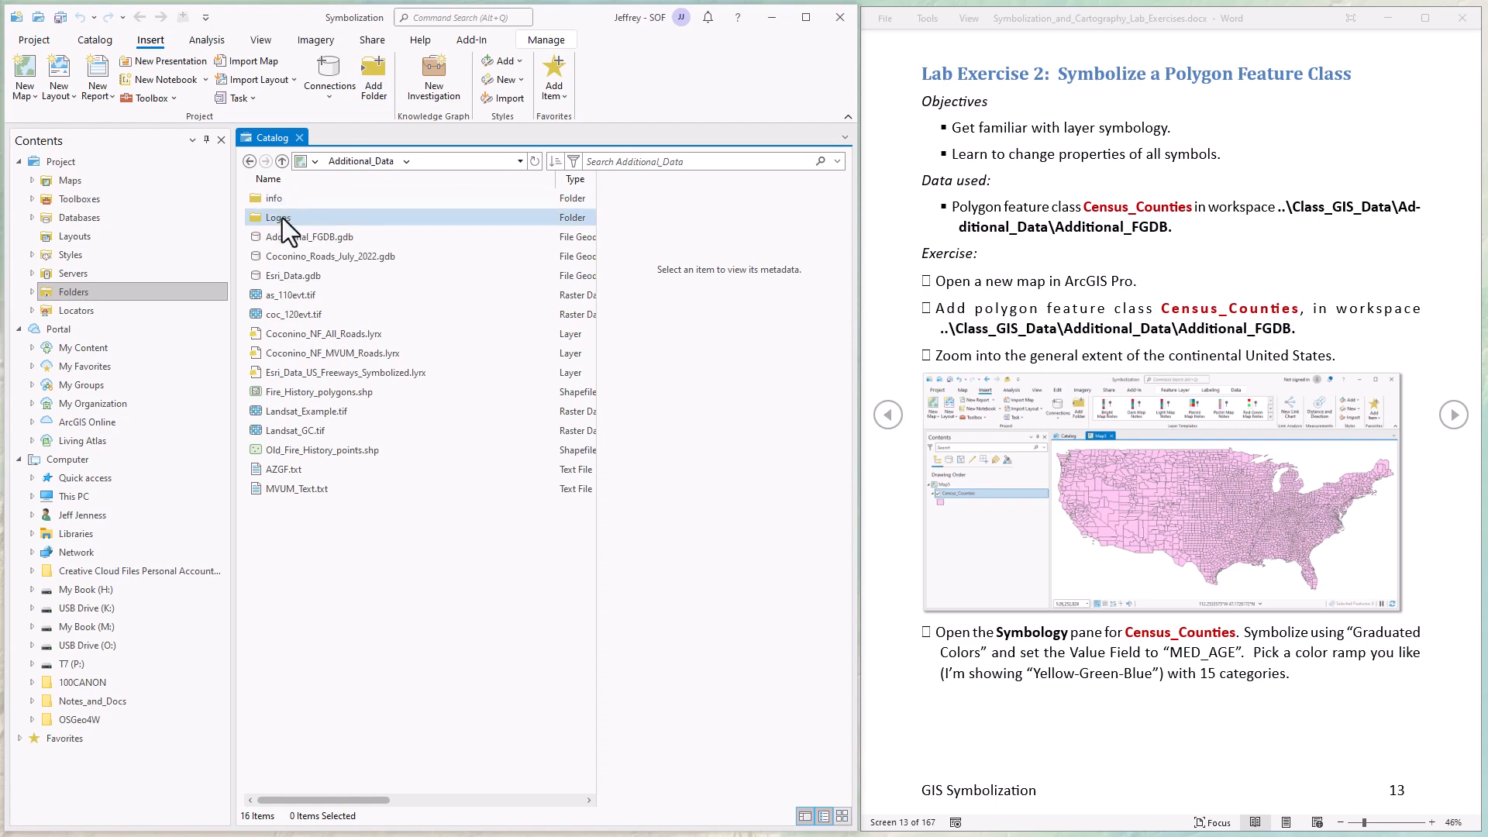
left_click(314, 241)
double_click(314, 242)
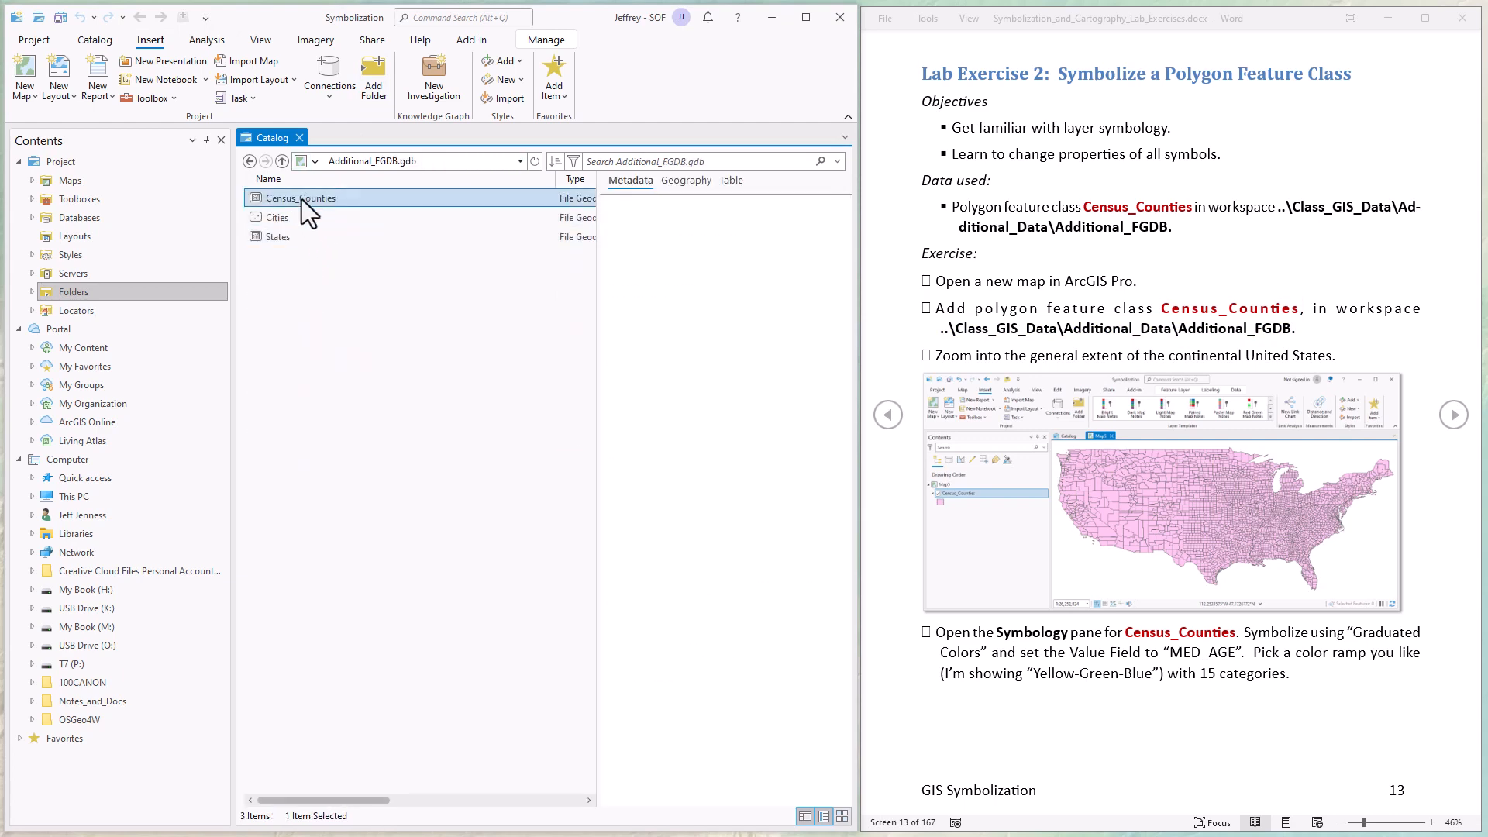
right_click(301, 198)
mouse_move(358, 211)
left_click(519, 211)
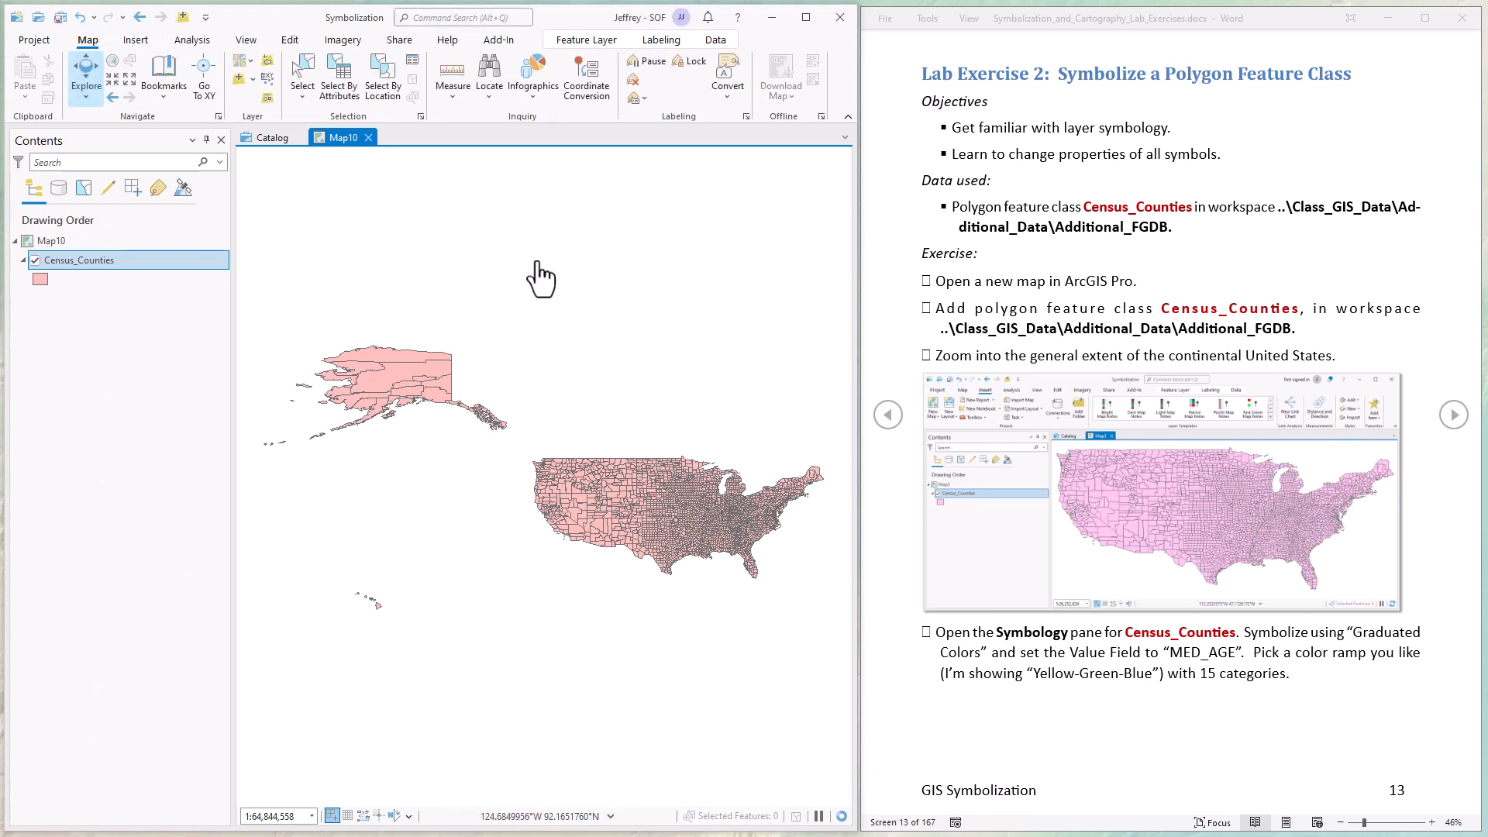
Symbolize the Census_Counties layer with Graduated Colors based on the MED_AGE field.
scroll(664, 516, "up", 3)
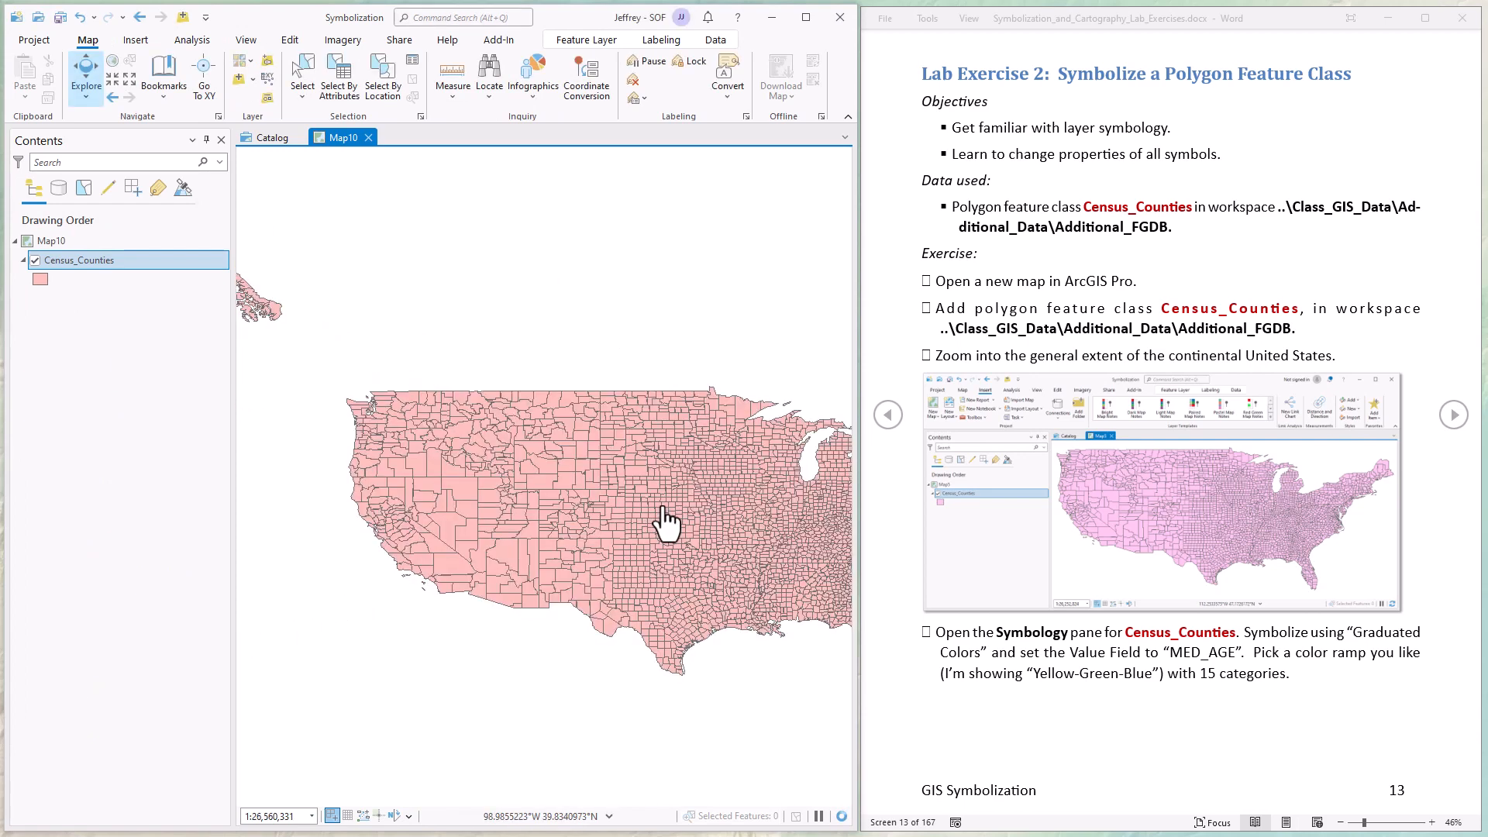
left_click_drag(675, 521, 624, 513)
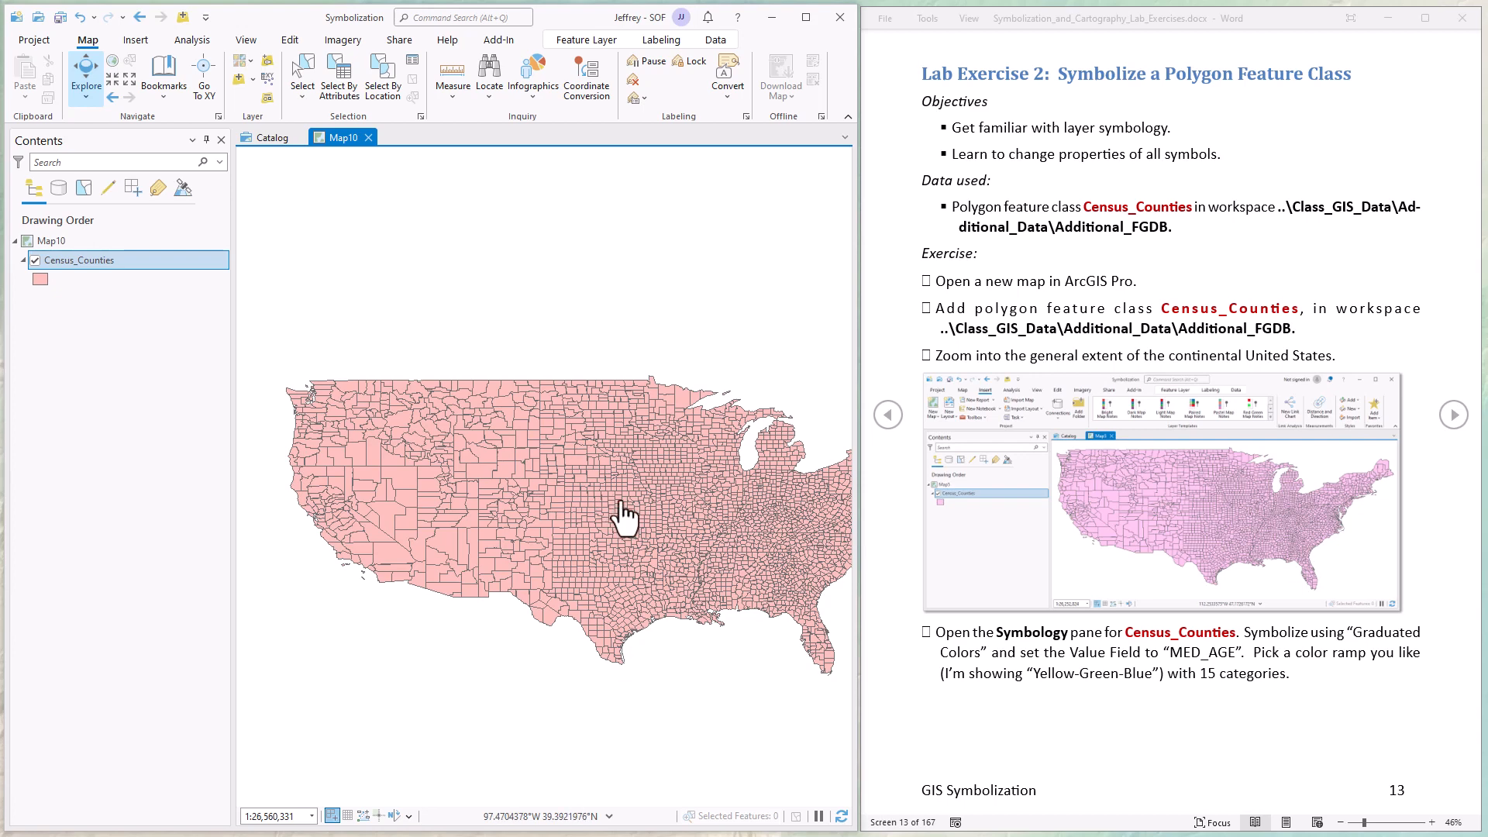
right_click(77, 262)
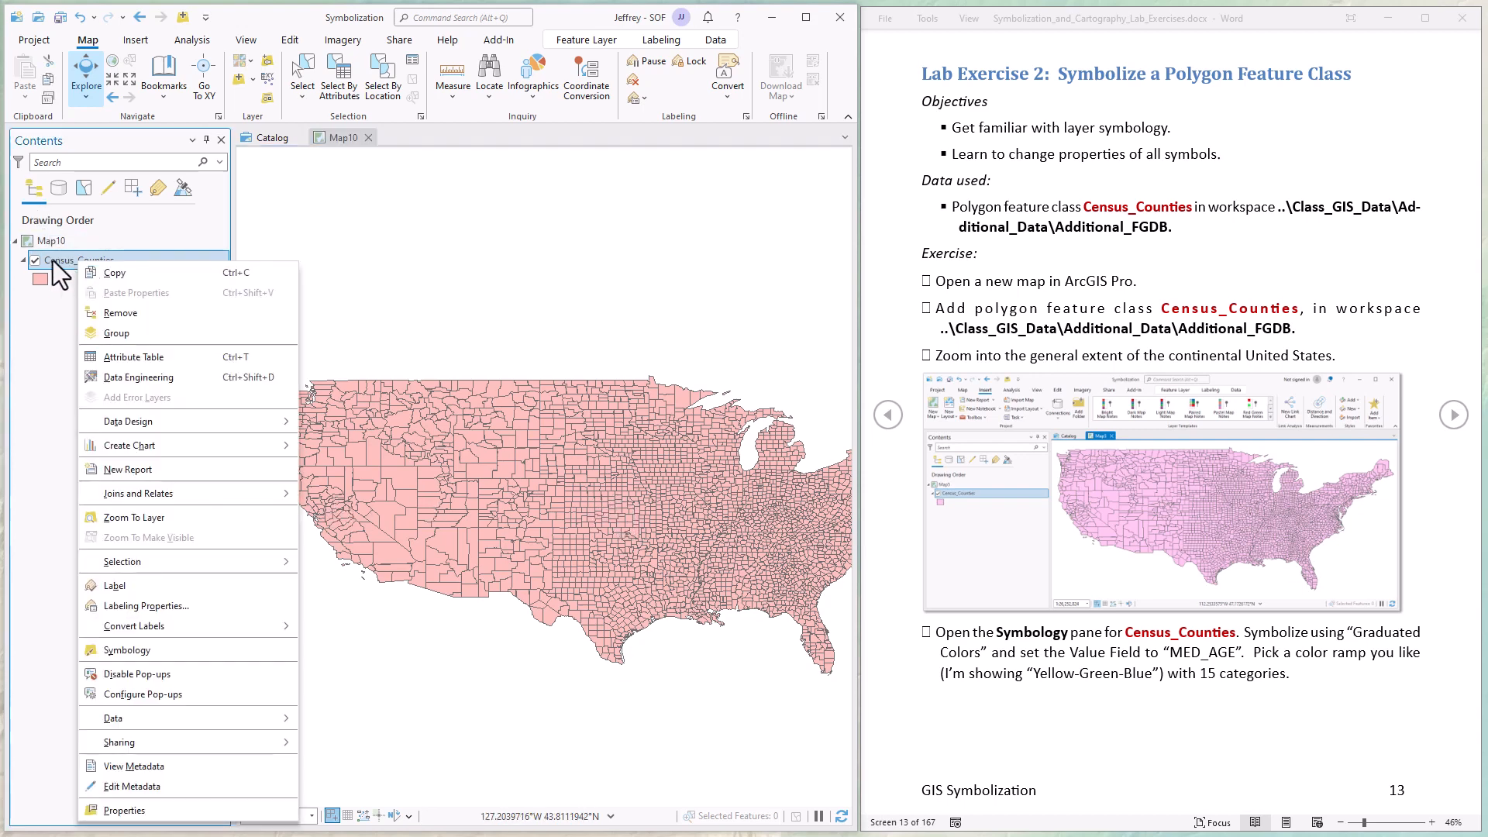
left_click(128, 650)
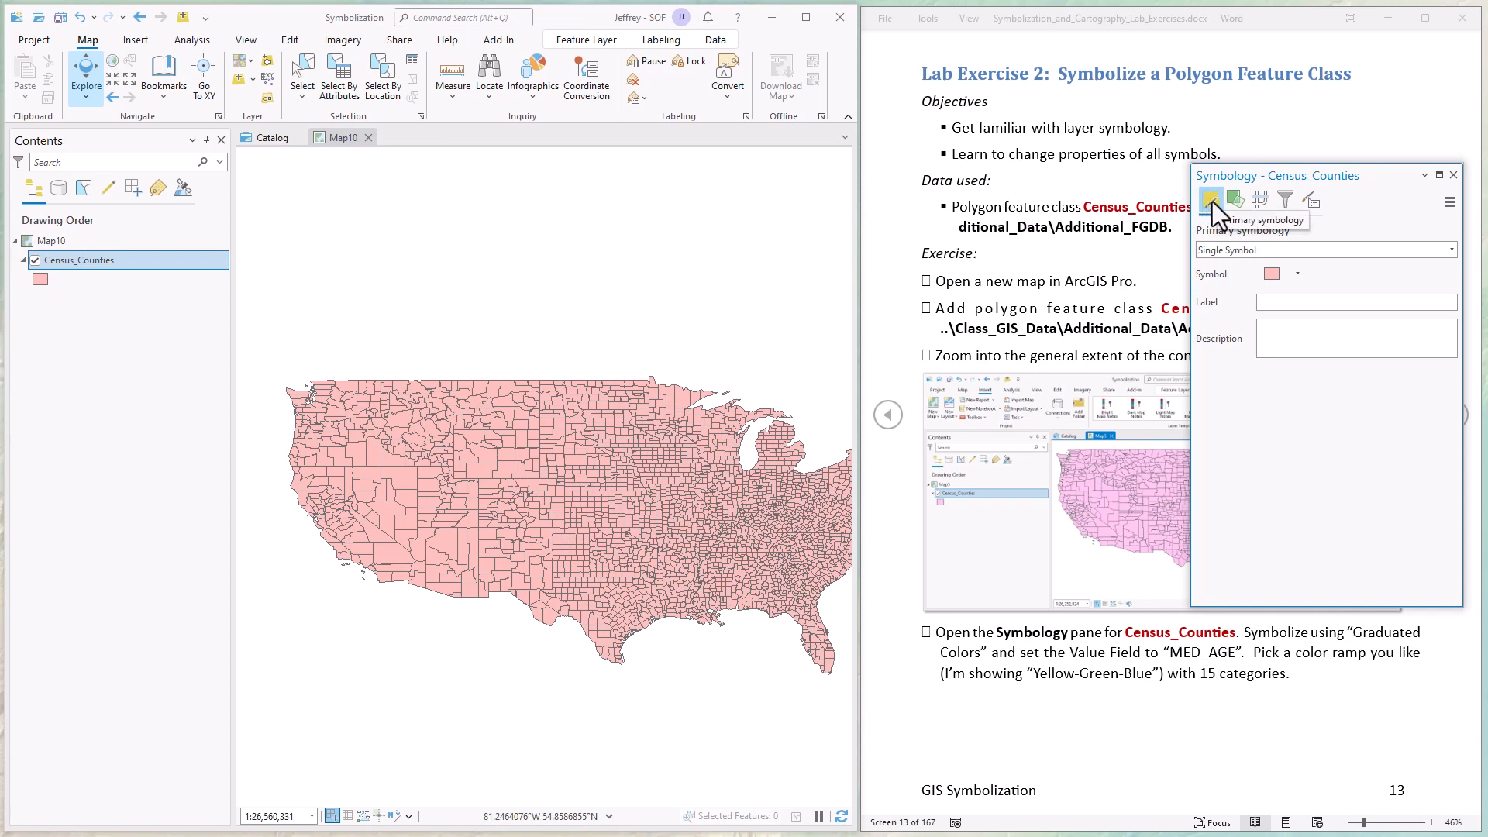
left_click(1452, 250)
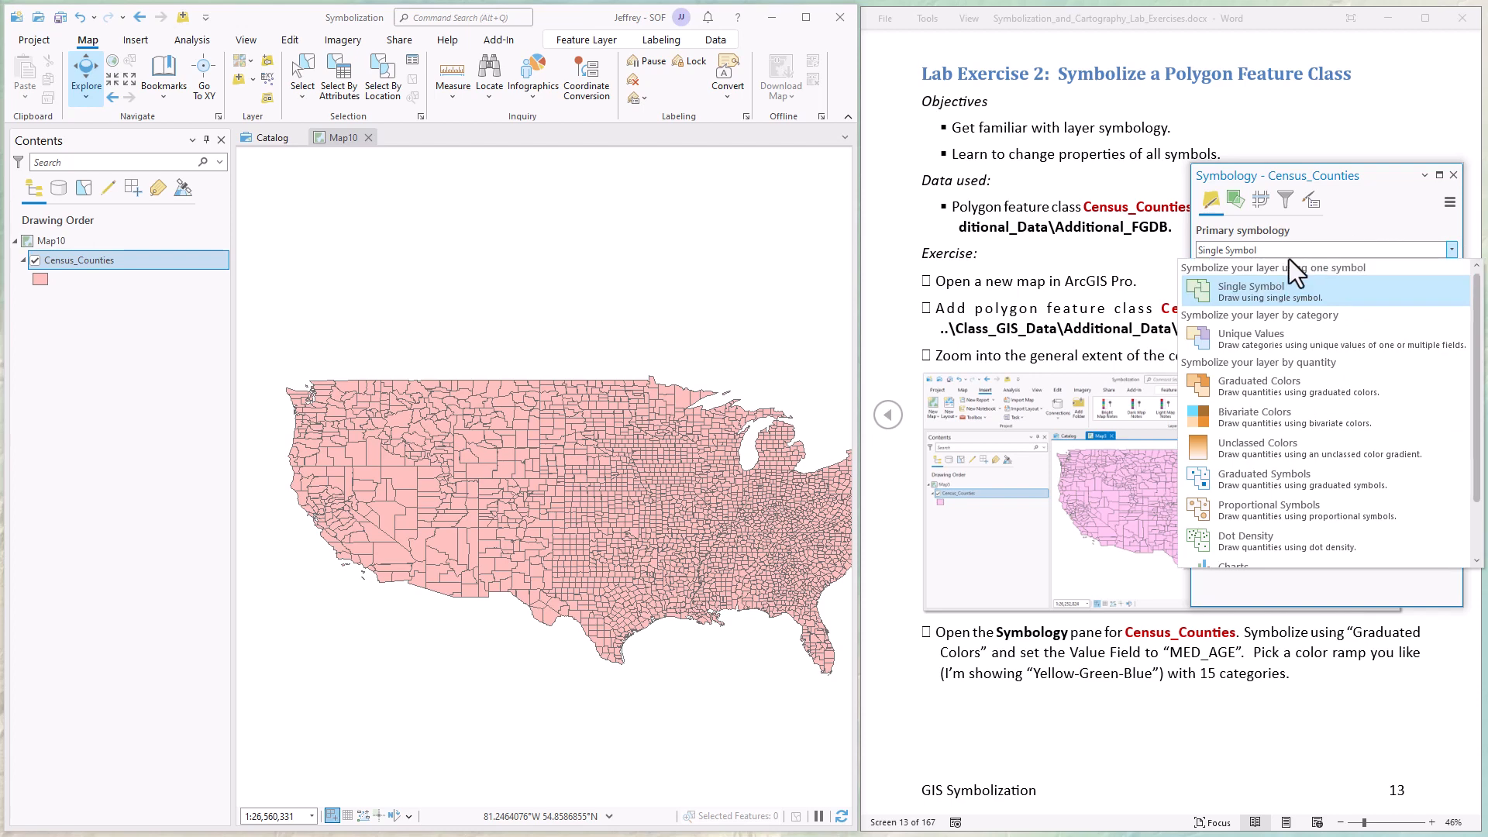
left_click(1254, 388)
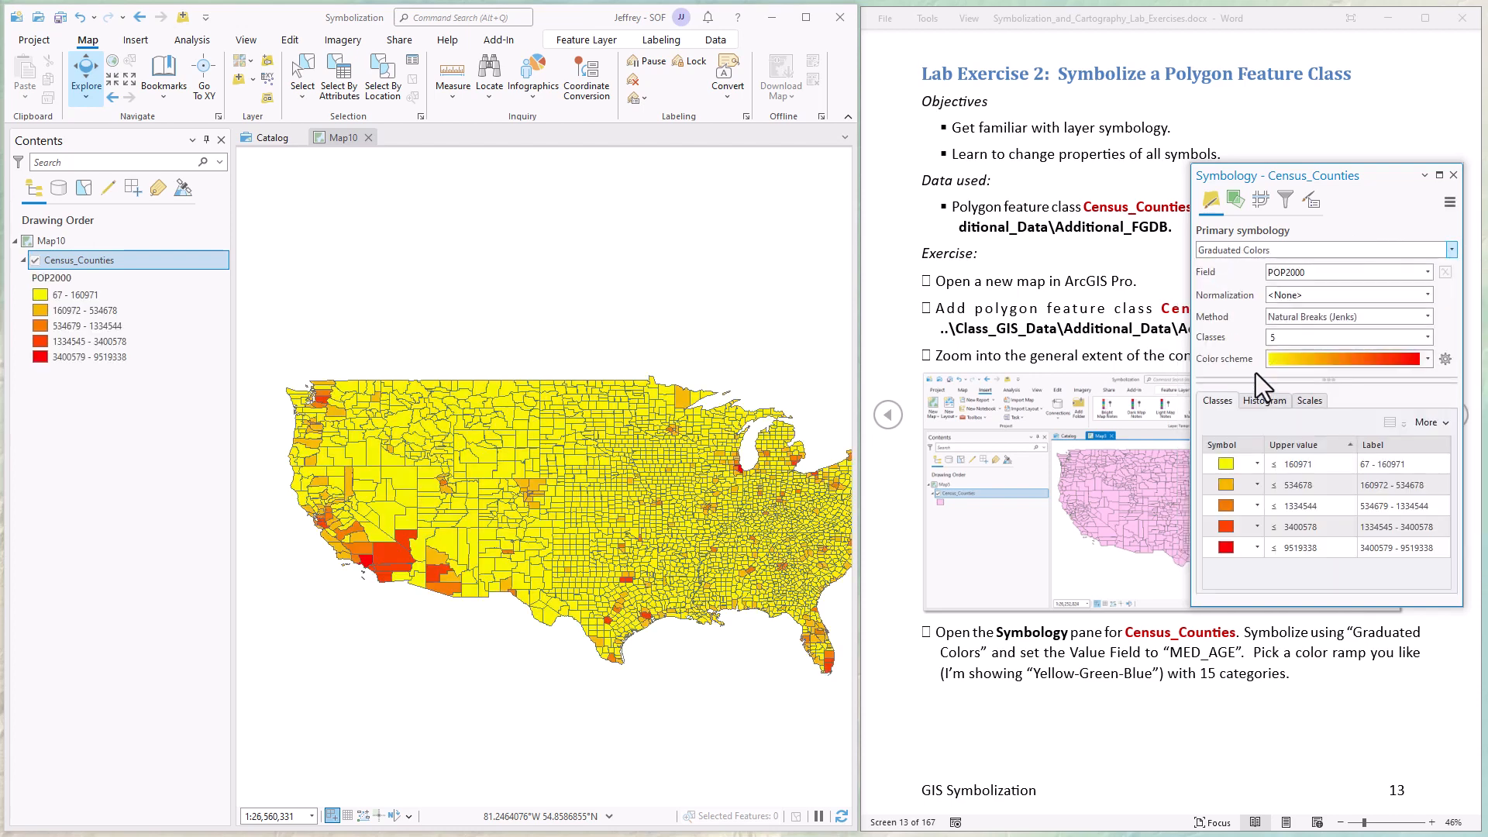
left_click(1427, 272)
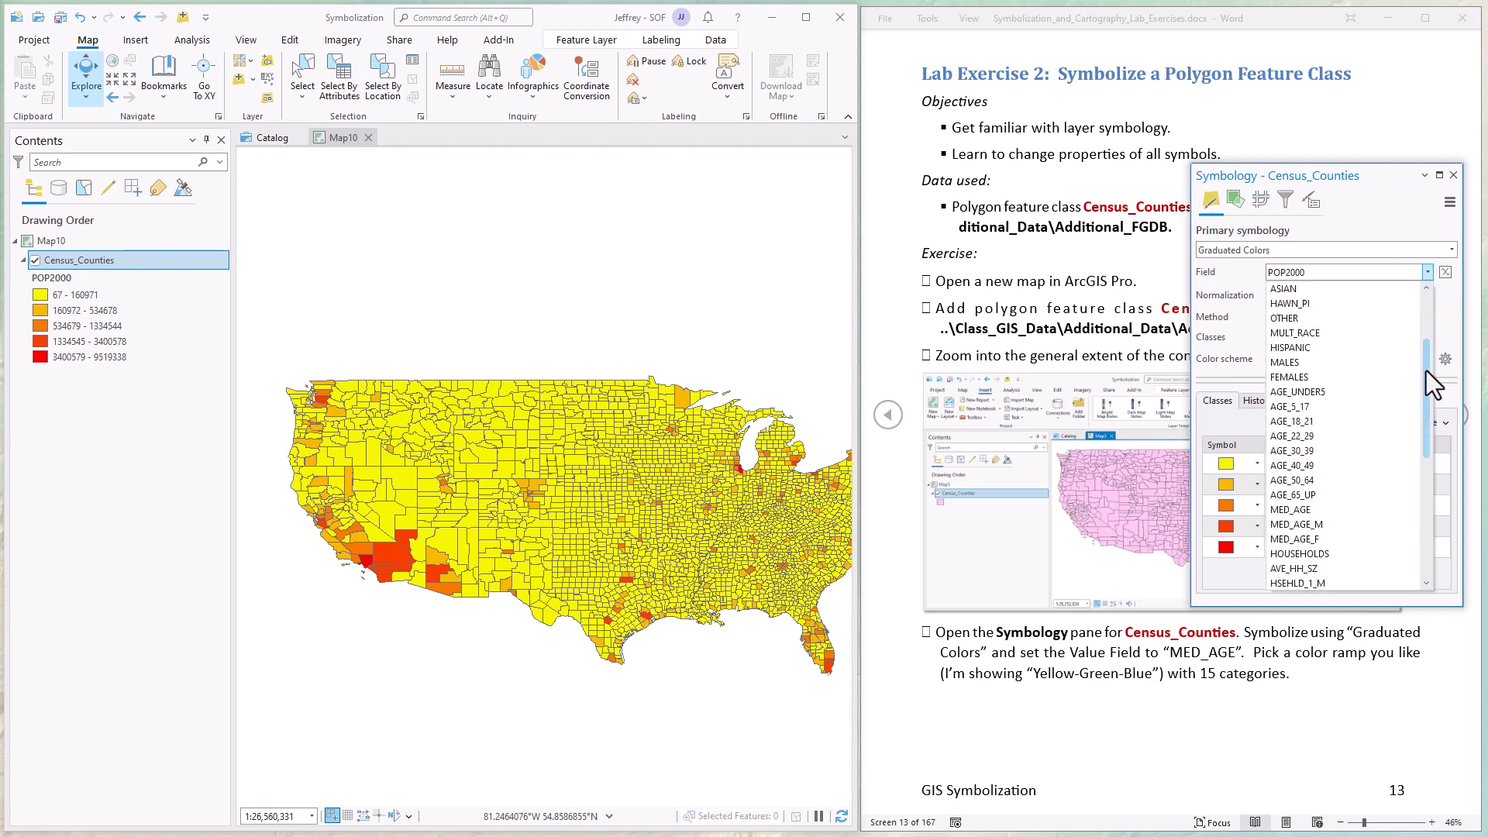
scroll(1426, 370, "down", 1)
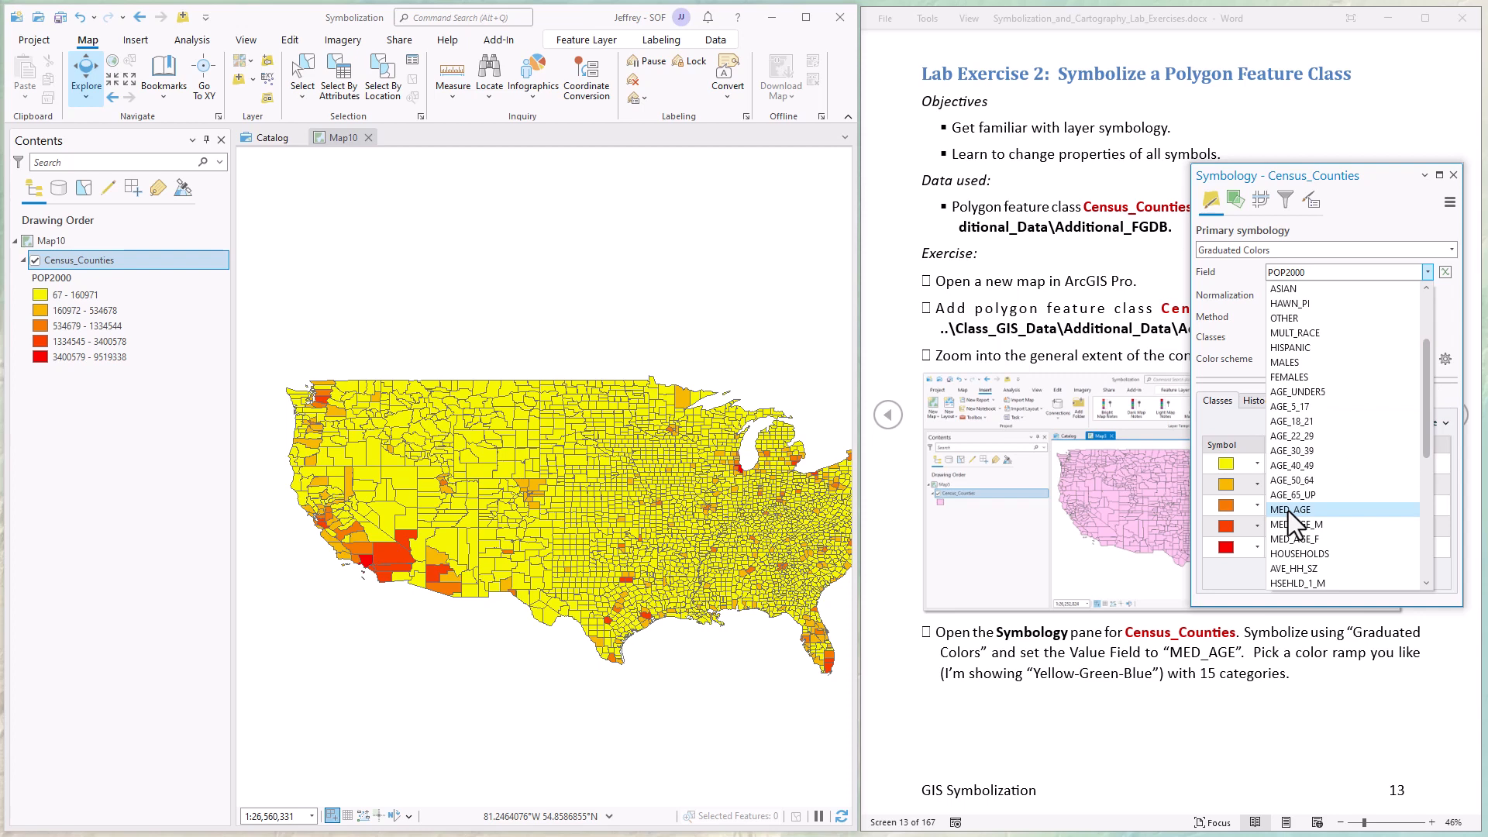
left_click(1288, 510)
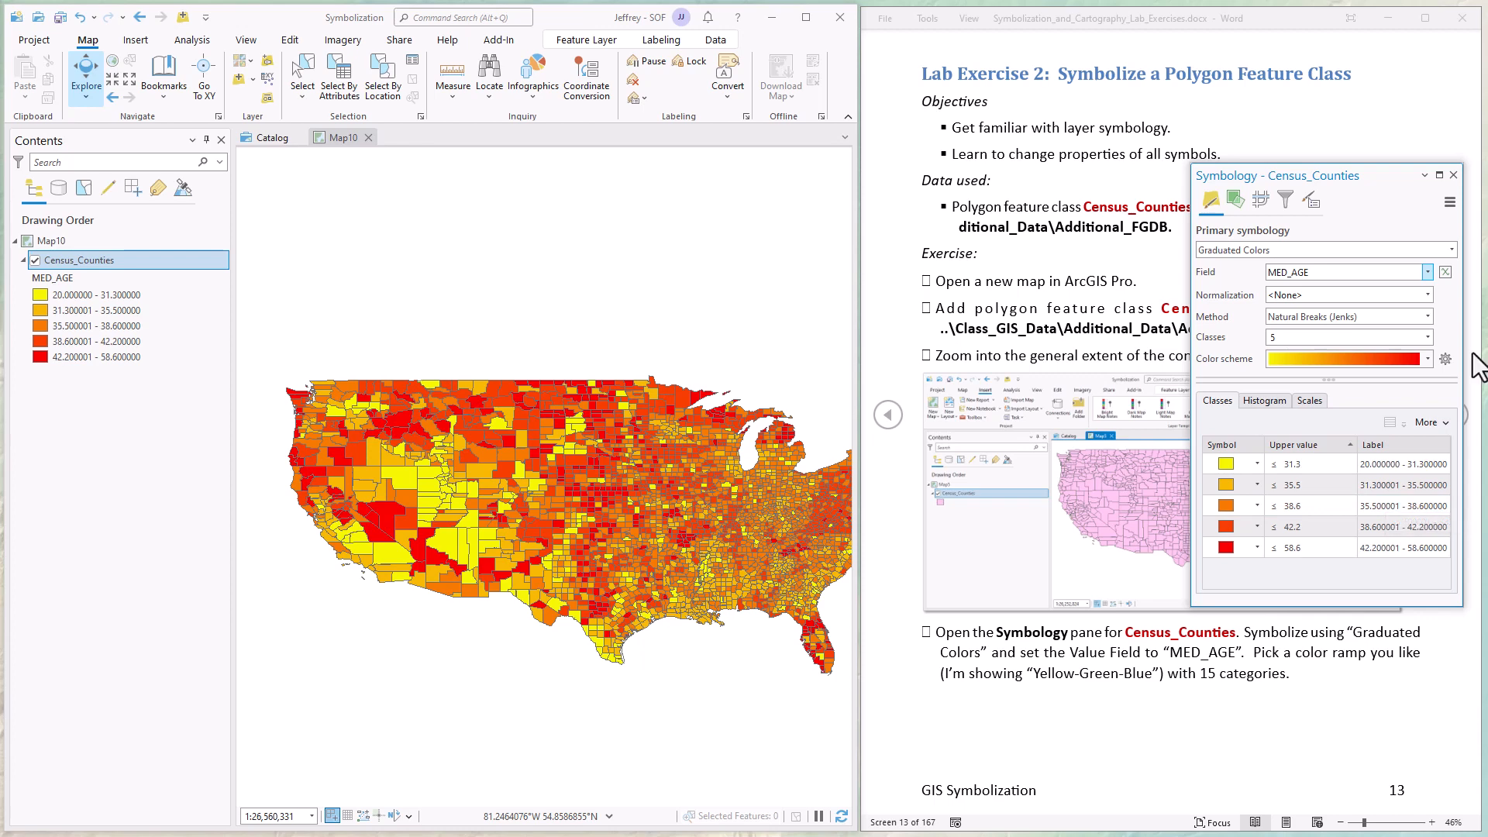
Apply the Yellow to Green to Dark Blue color scheme to the county symbology and set it to 15 classes.
left_click(1426, 358)
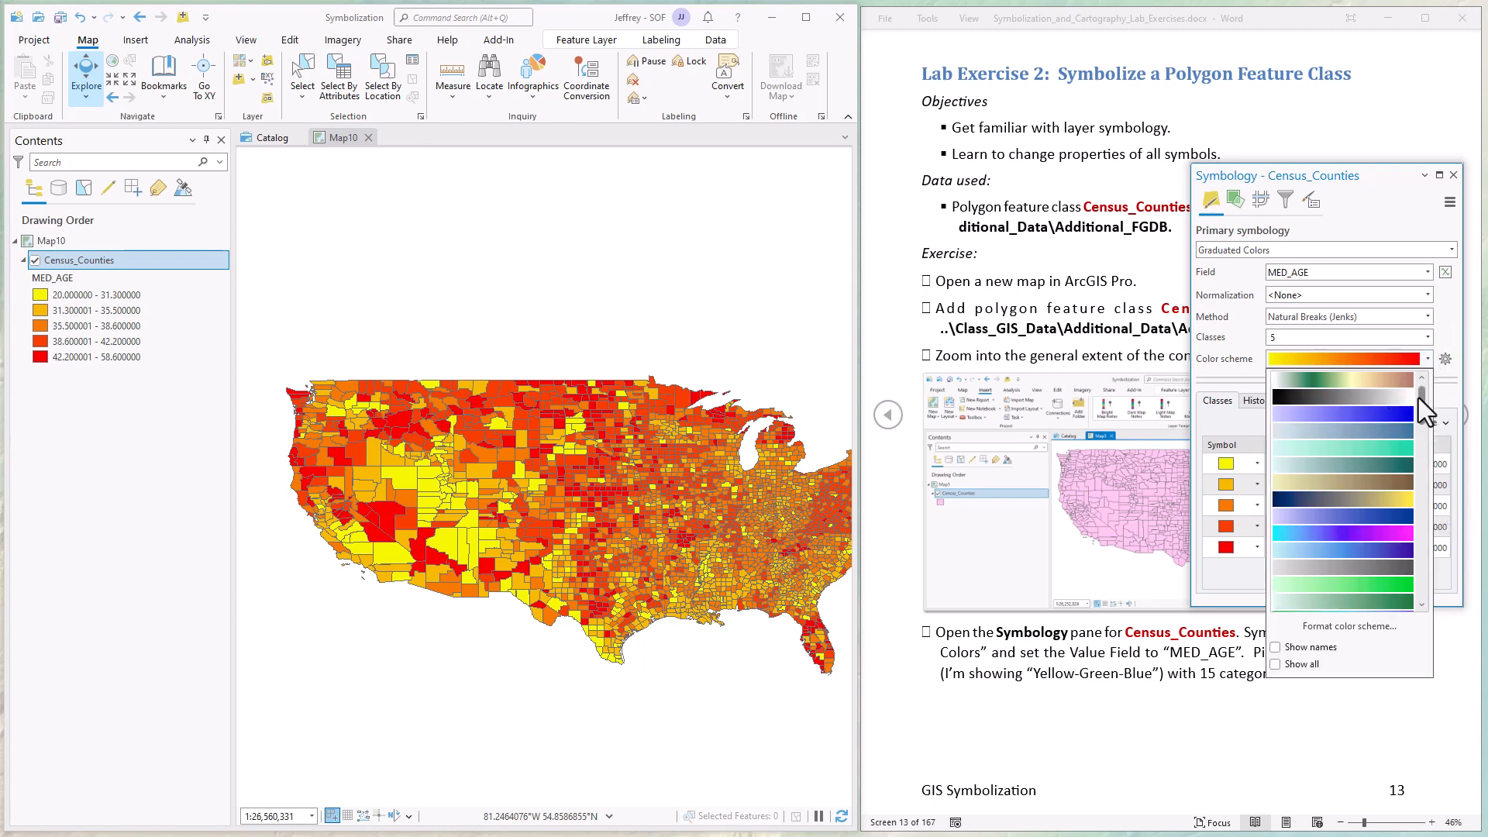
left_click_drag(1421, 403, 1426, 486)
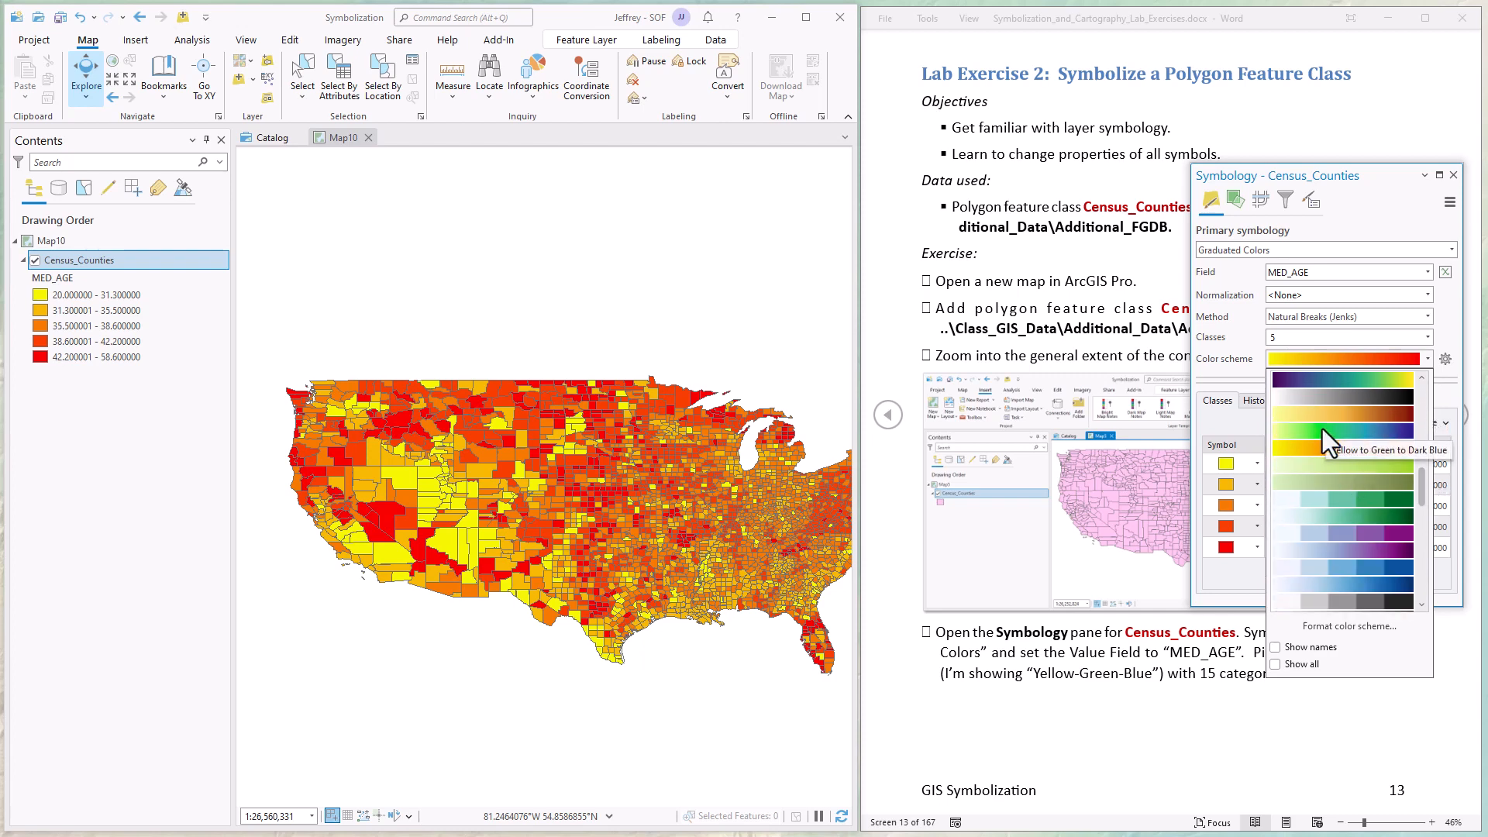
left_click(1322, 429)
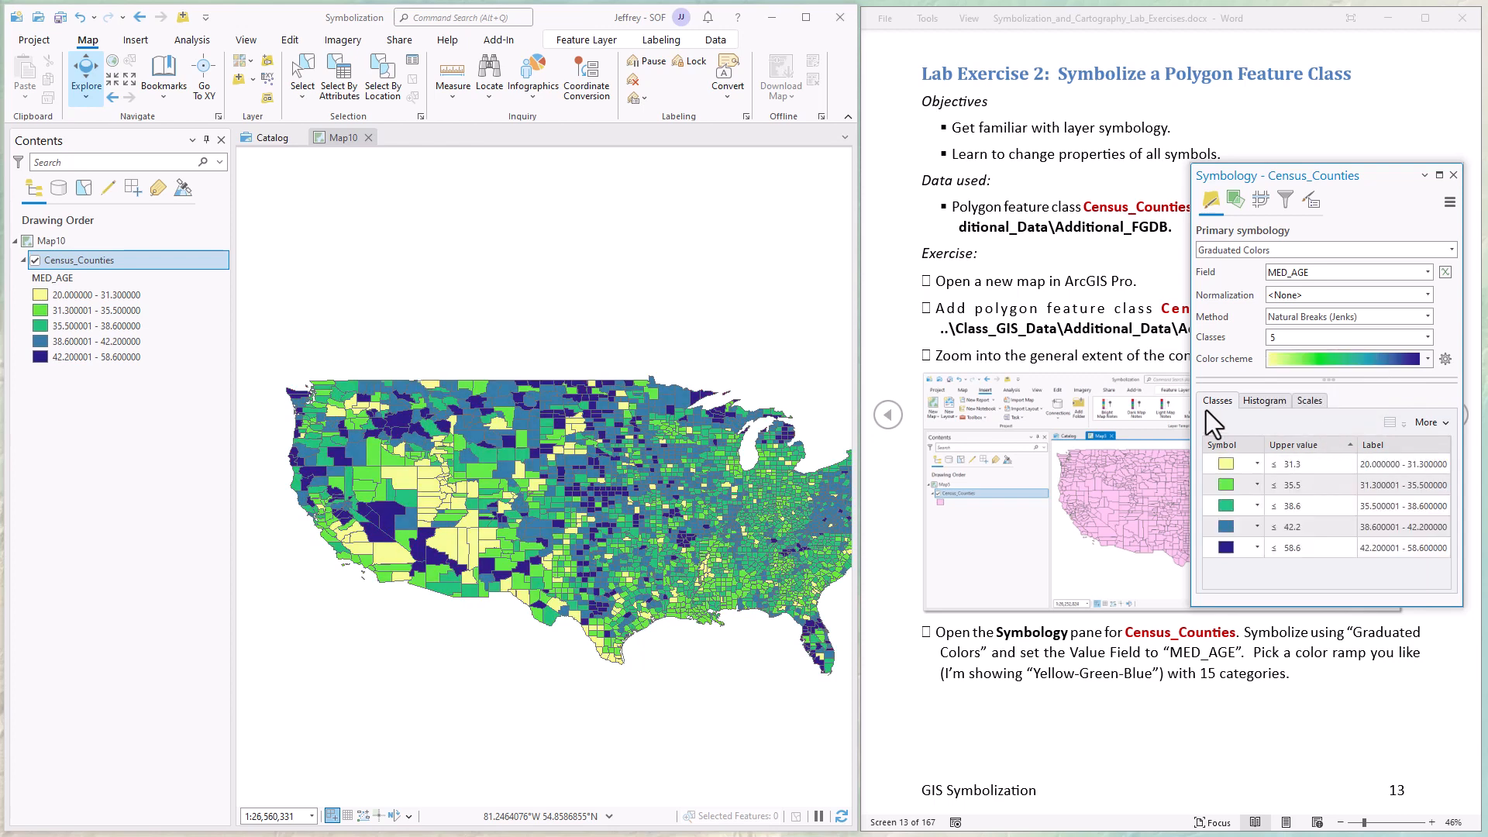
double_click(1341, 334)
type("15")
key("Return")
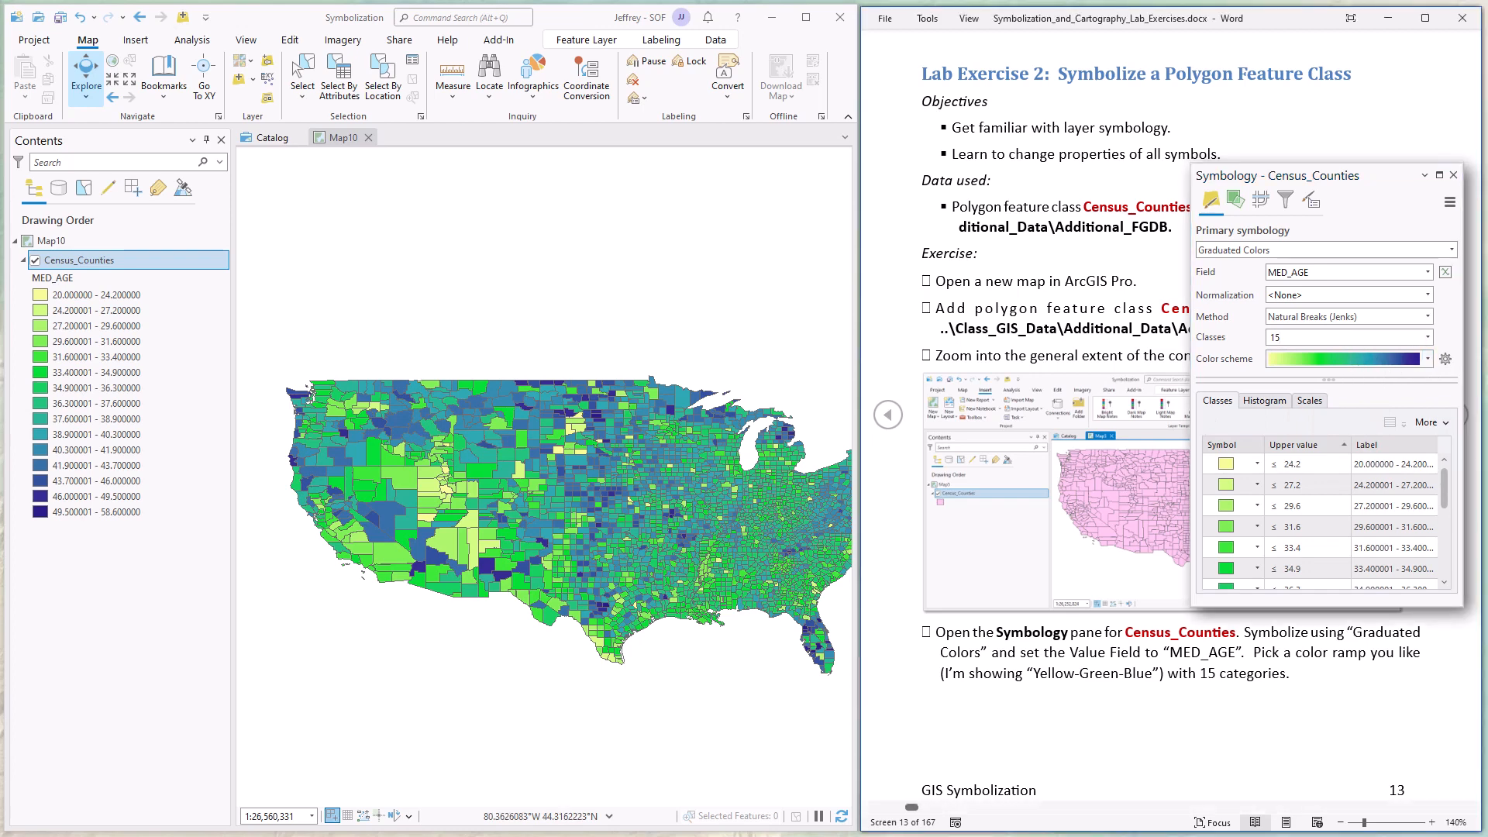
Set the outline width of the second class symbol (upper value 27.2) to 0 pt and return to the class list.
key("Page_Down")
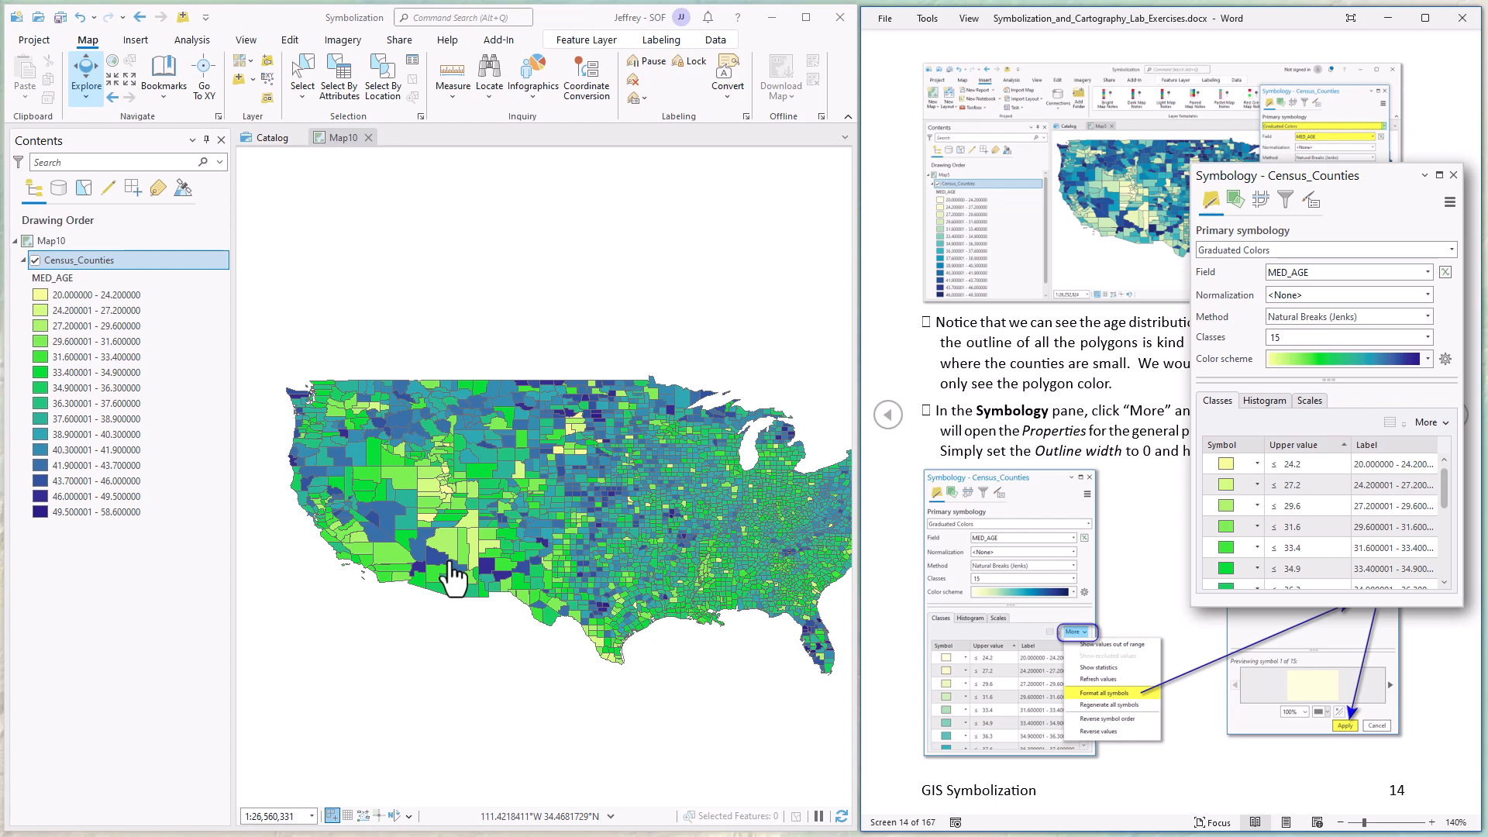
left_click_drag(738, 601, 597, 618)
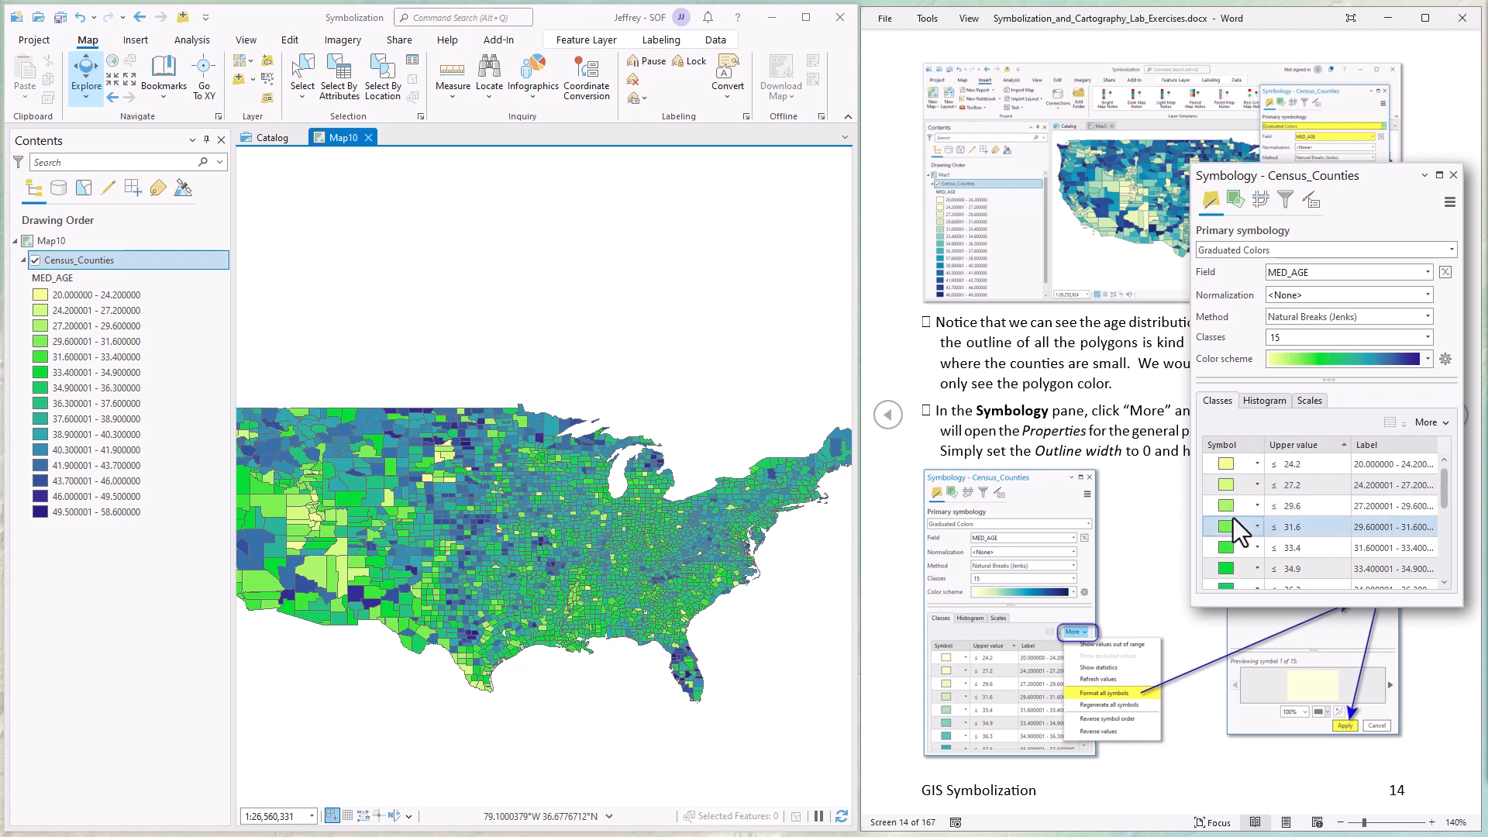
left_click(1229, 486)
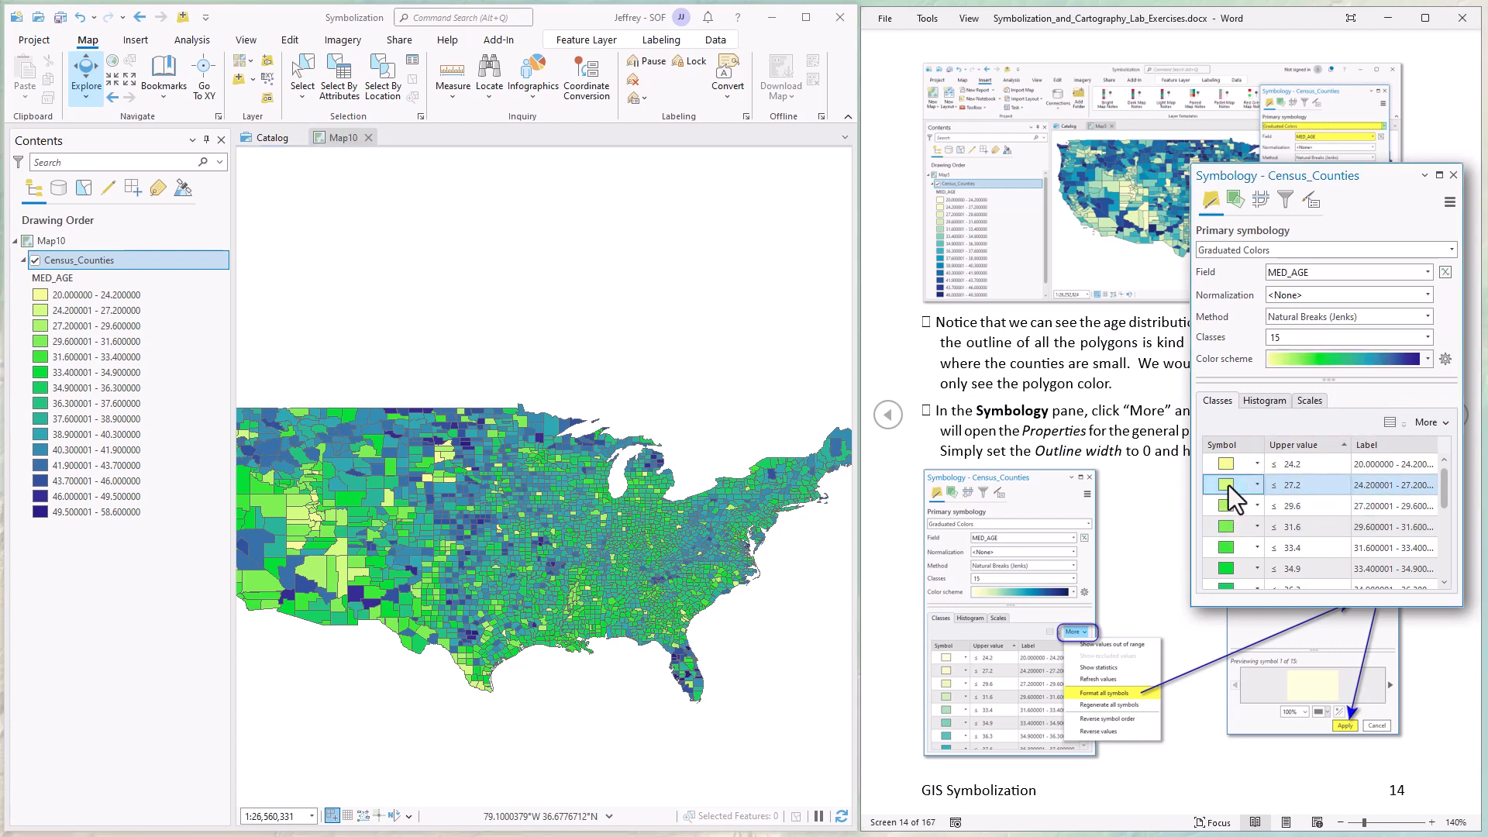
left_click(1229, 485)
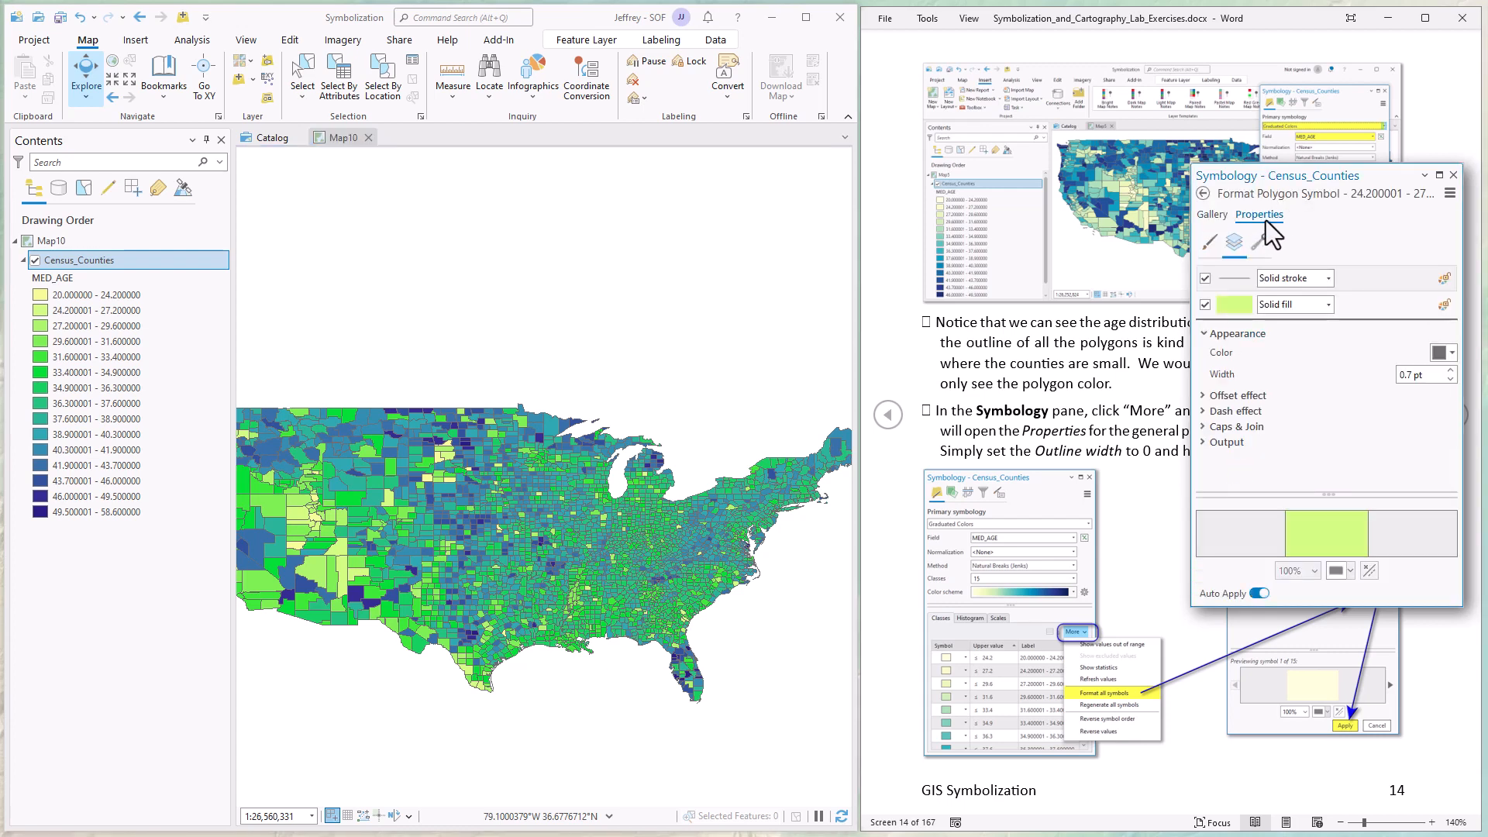
left_click(1210, 243)
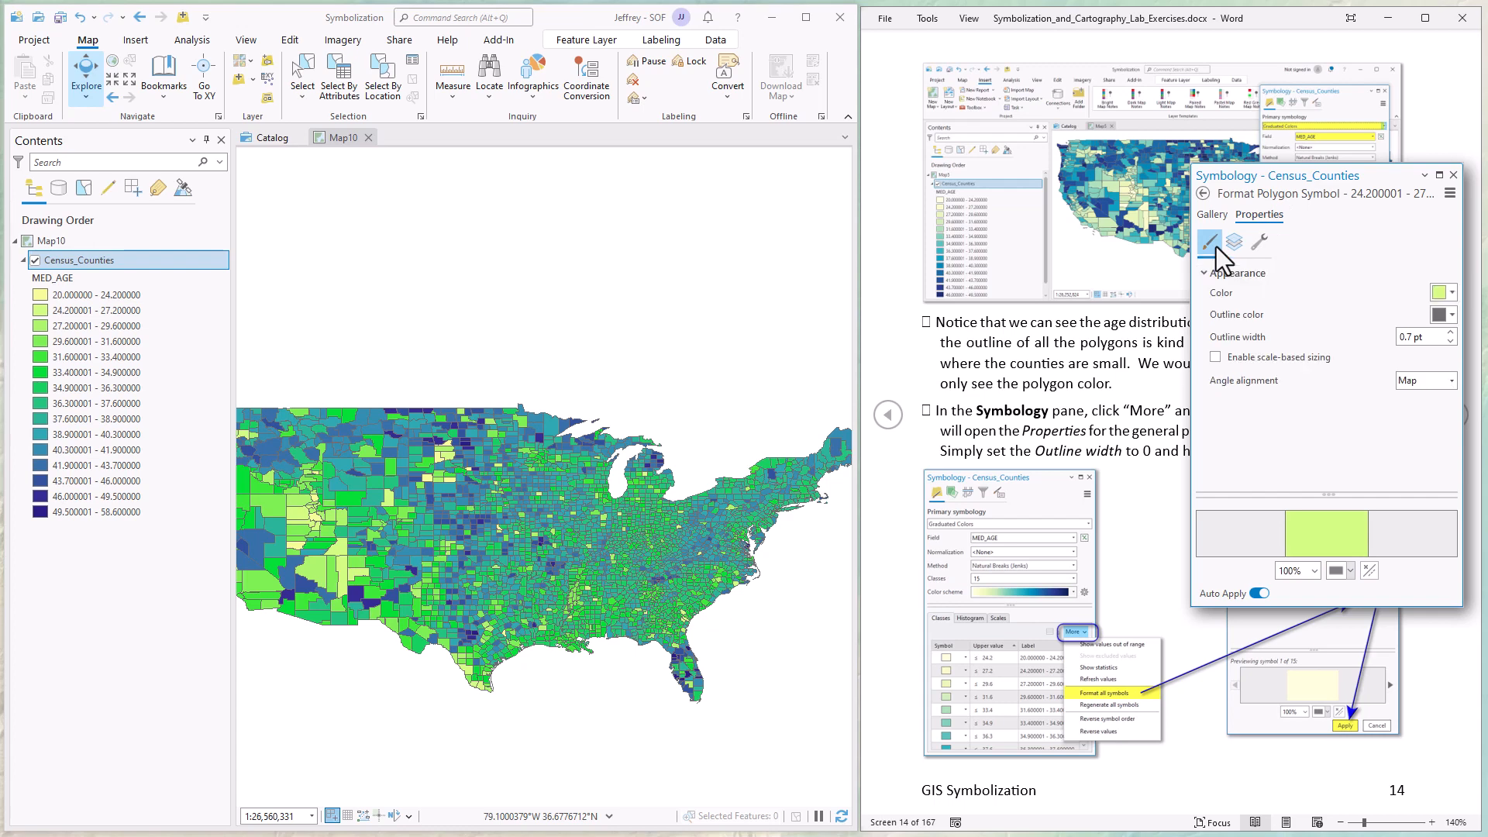
left_click(1450, 334)
left_click(1450, 341)
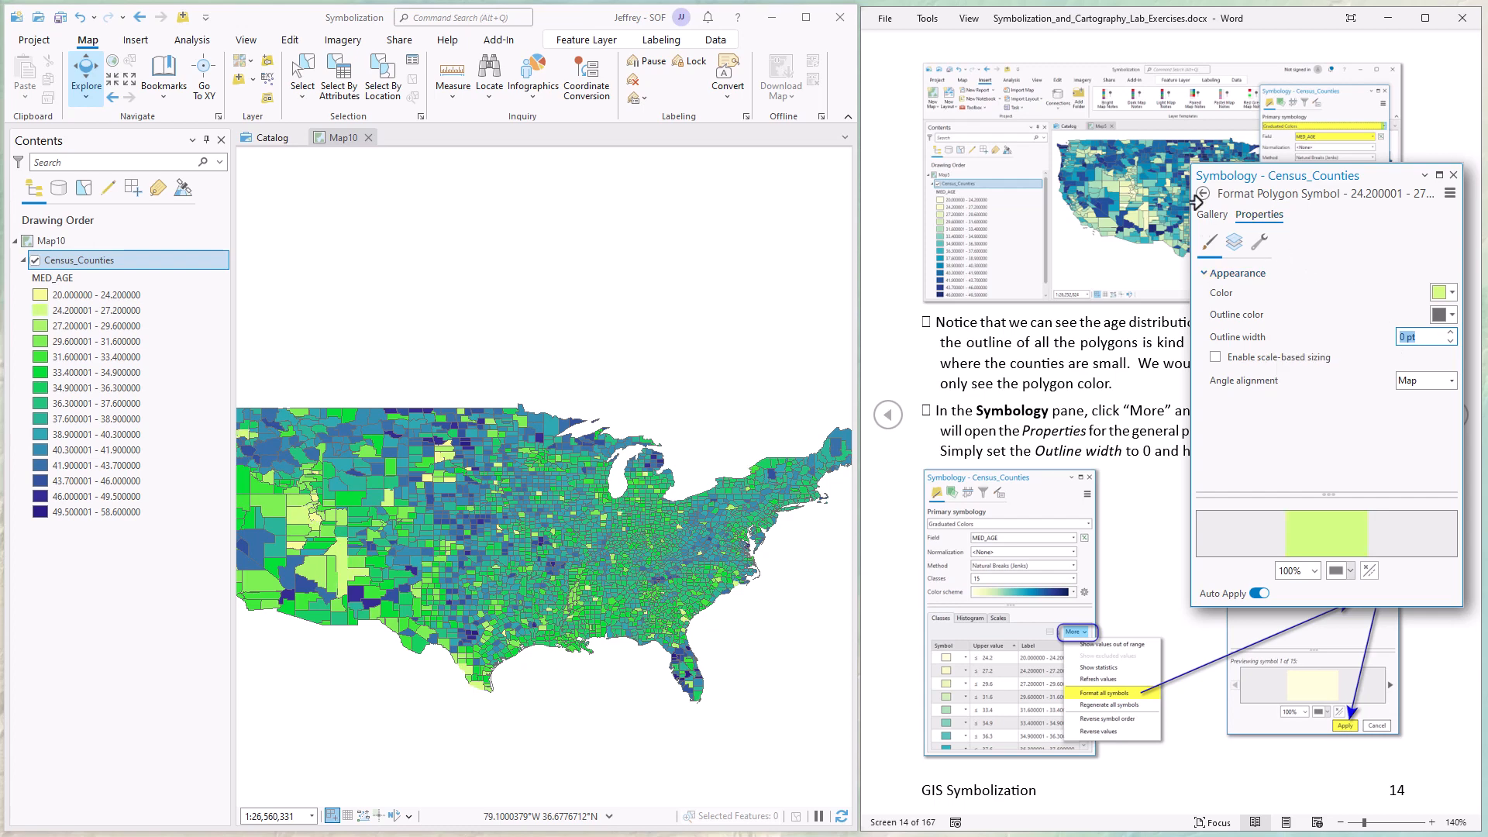
left_click(1202, 215)
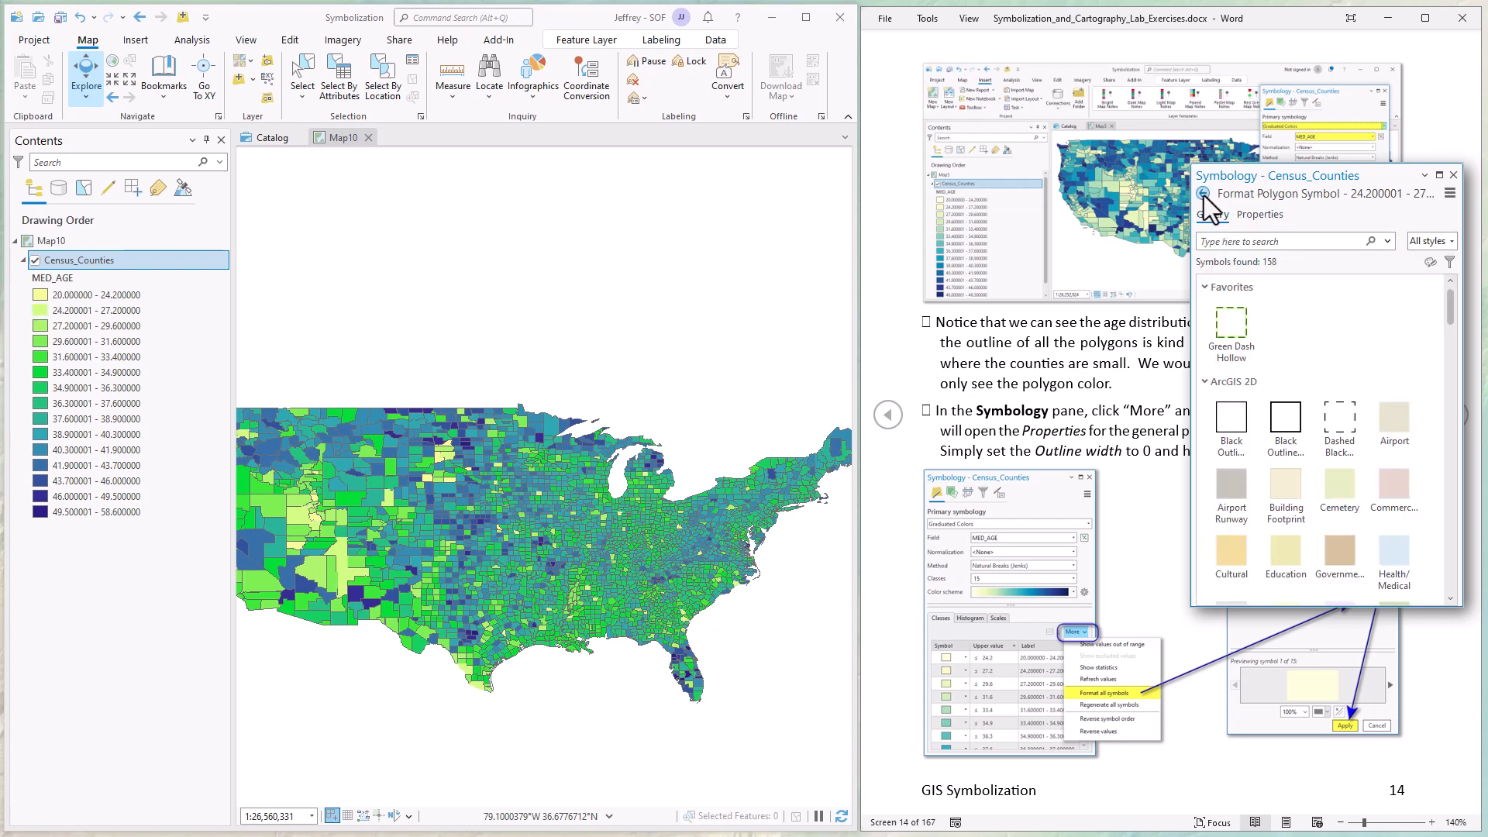
left_click(1203, 194)
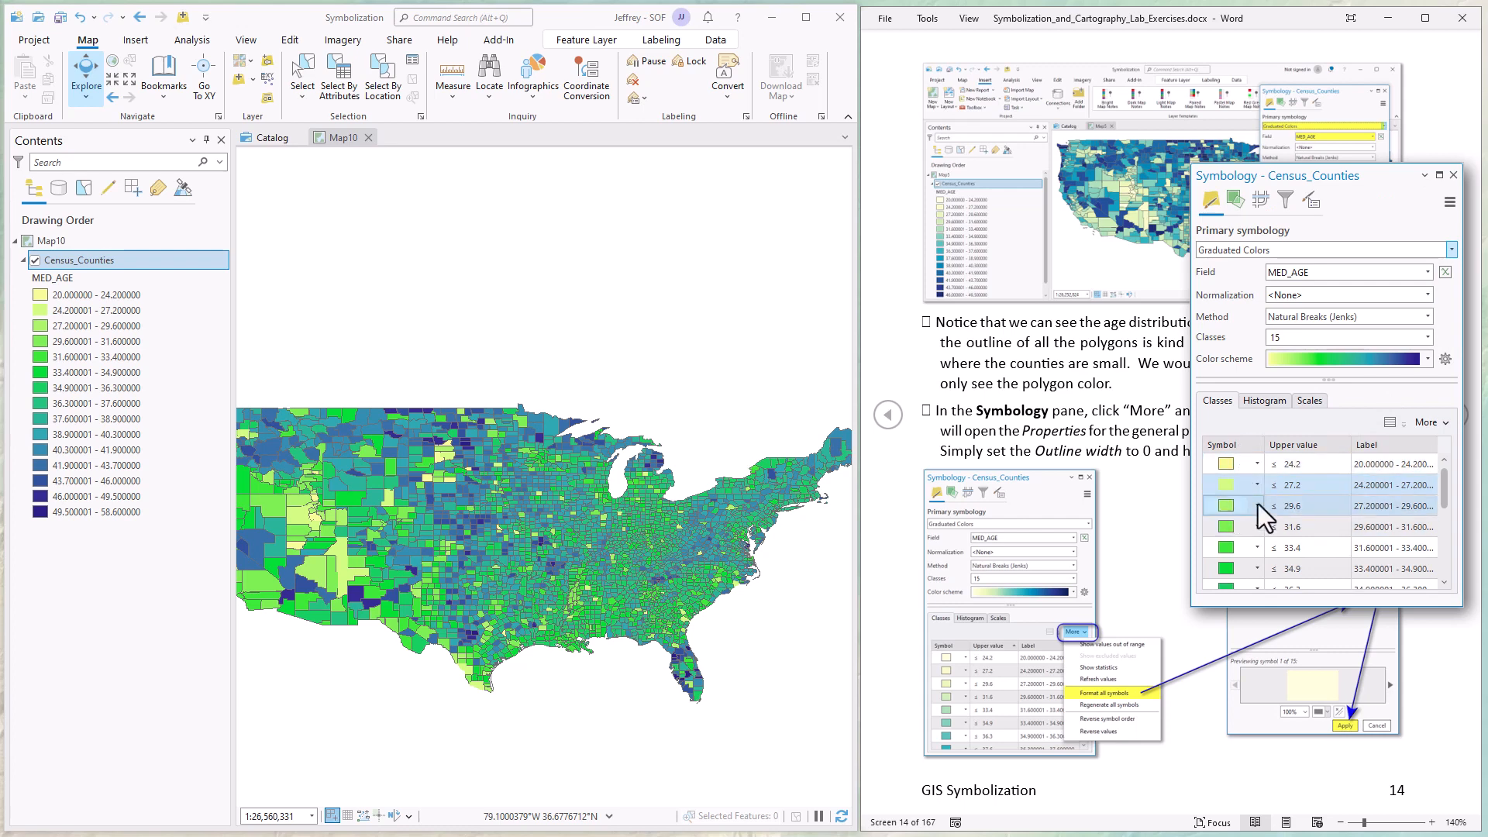
Format all class symbols together with an outline width of 0 pt and return to the layer's primary symbology.
scroll(1459, 566, "down", 3)
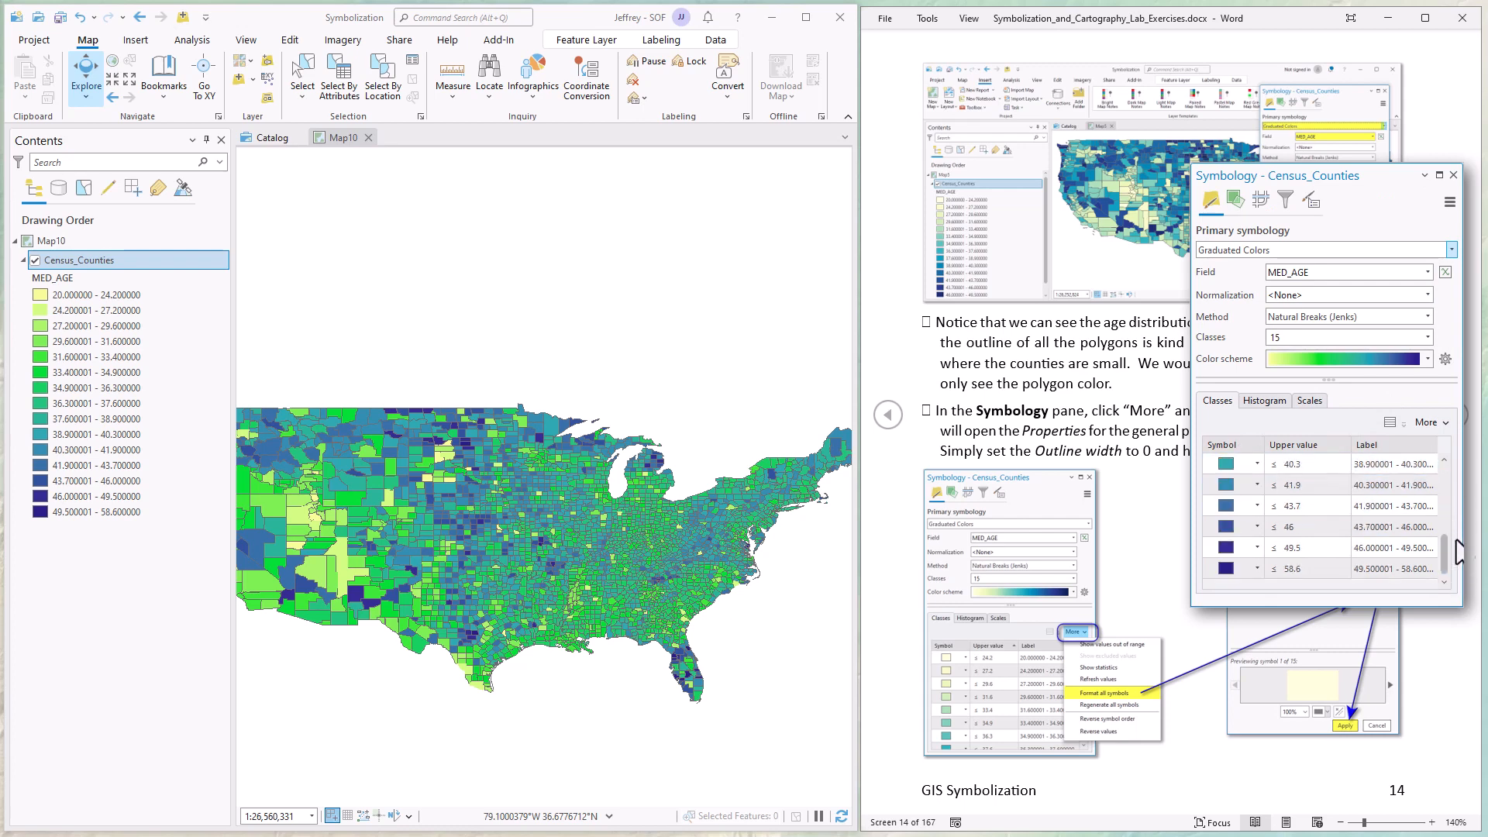
scroll(1448, 473, "up", 3)
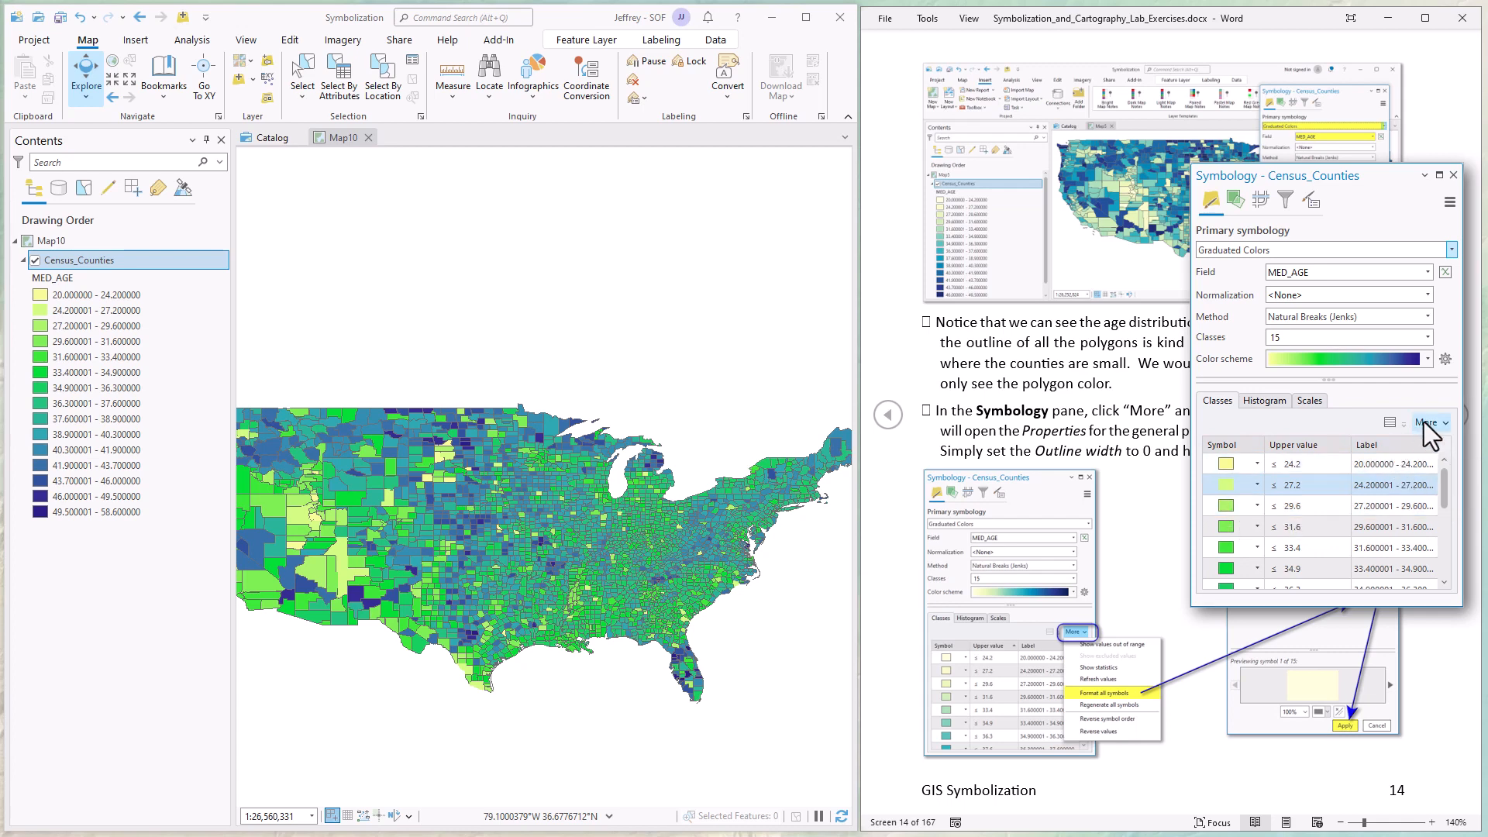
left_click(1444, 426)
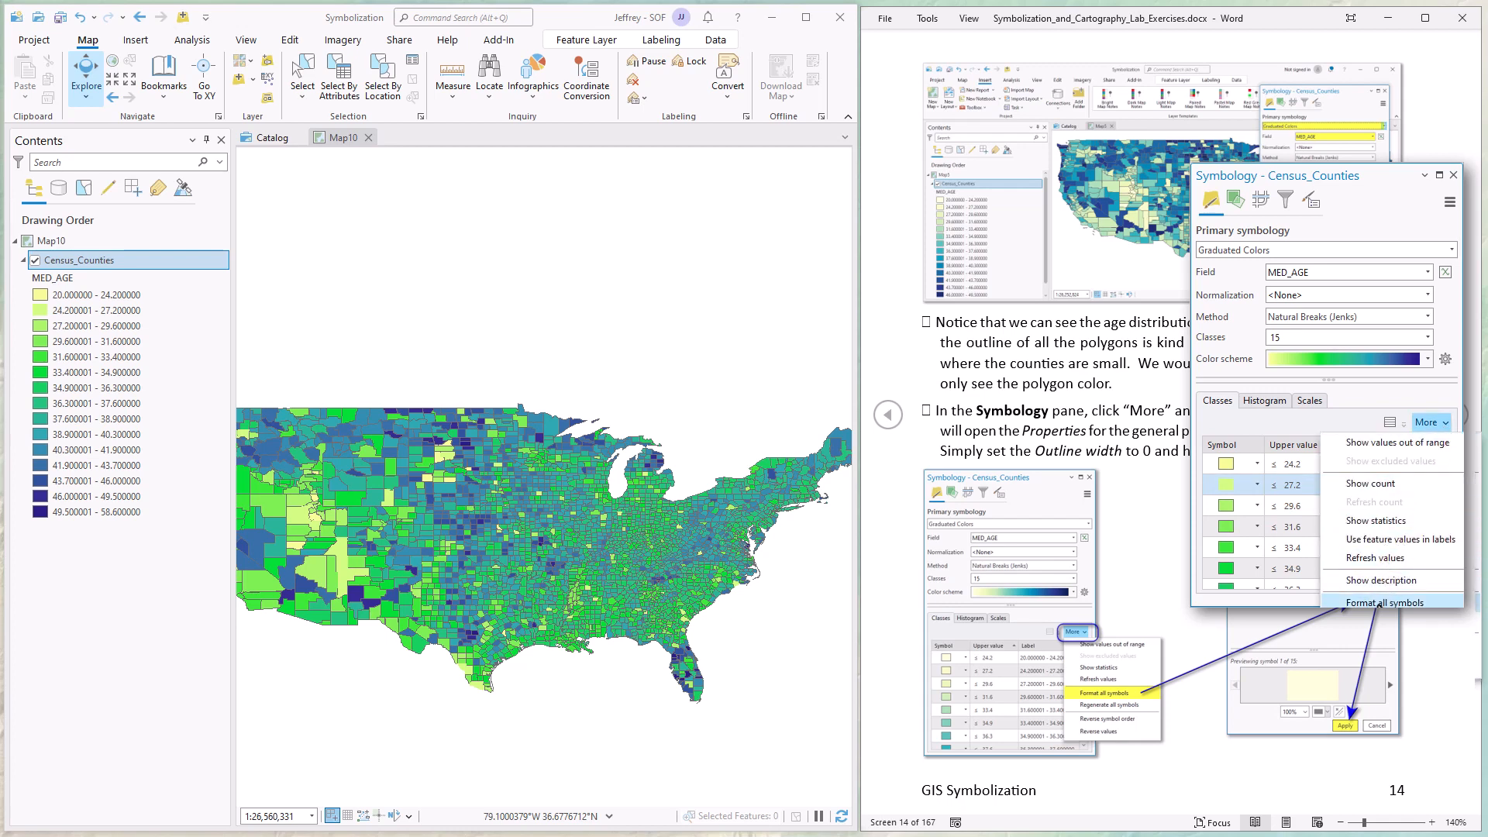
left_click(1380, 603)
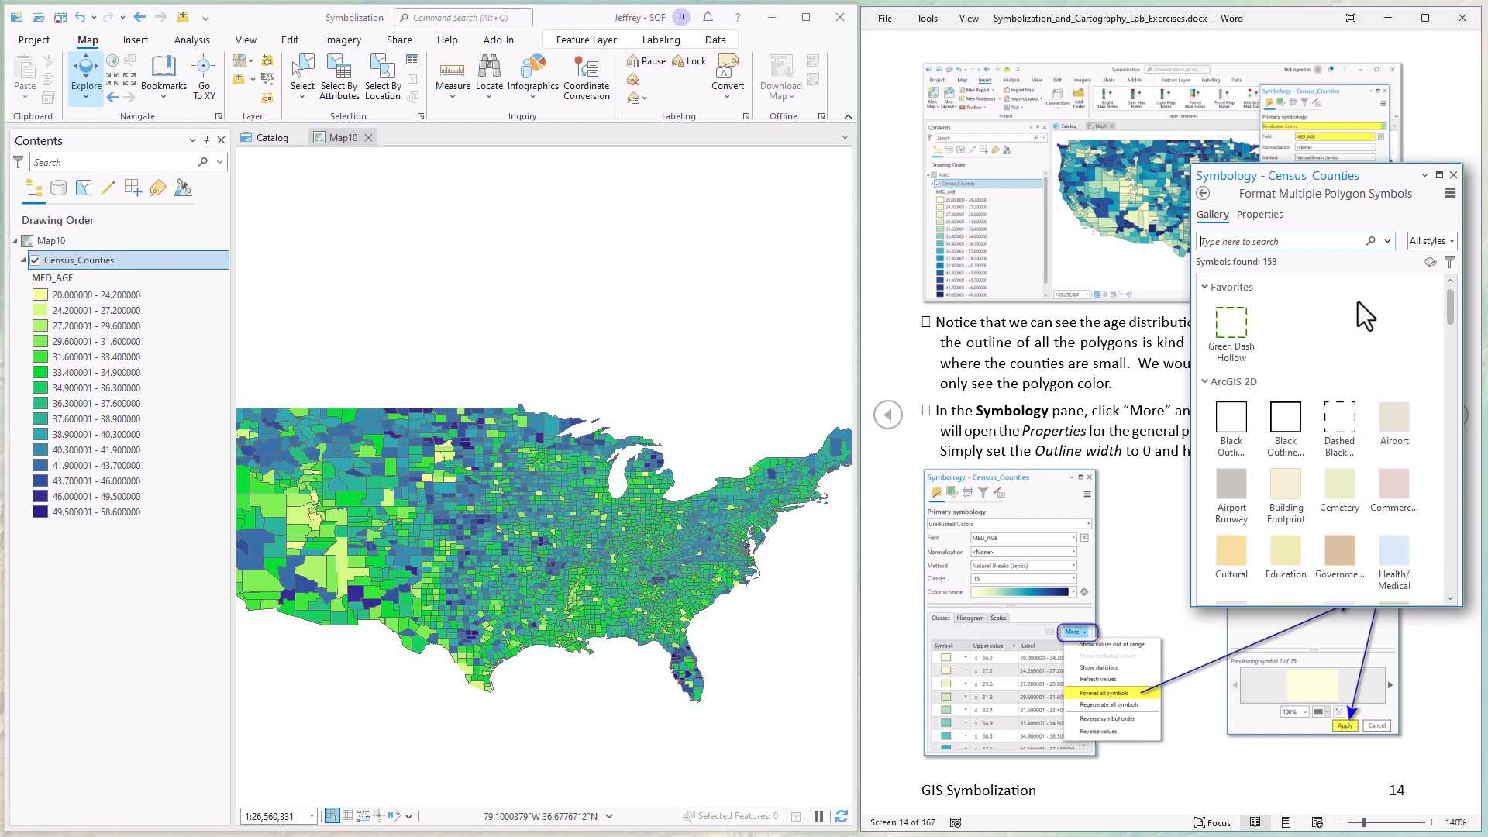
left_click(1259, 215)
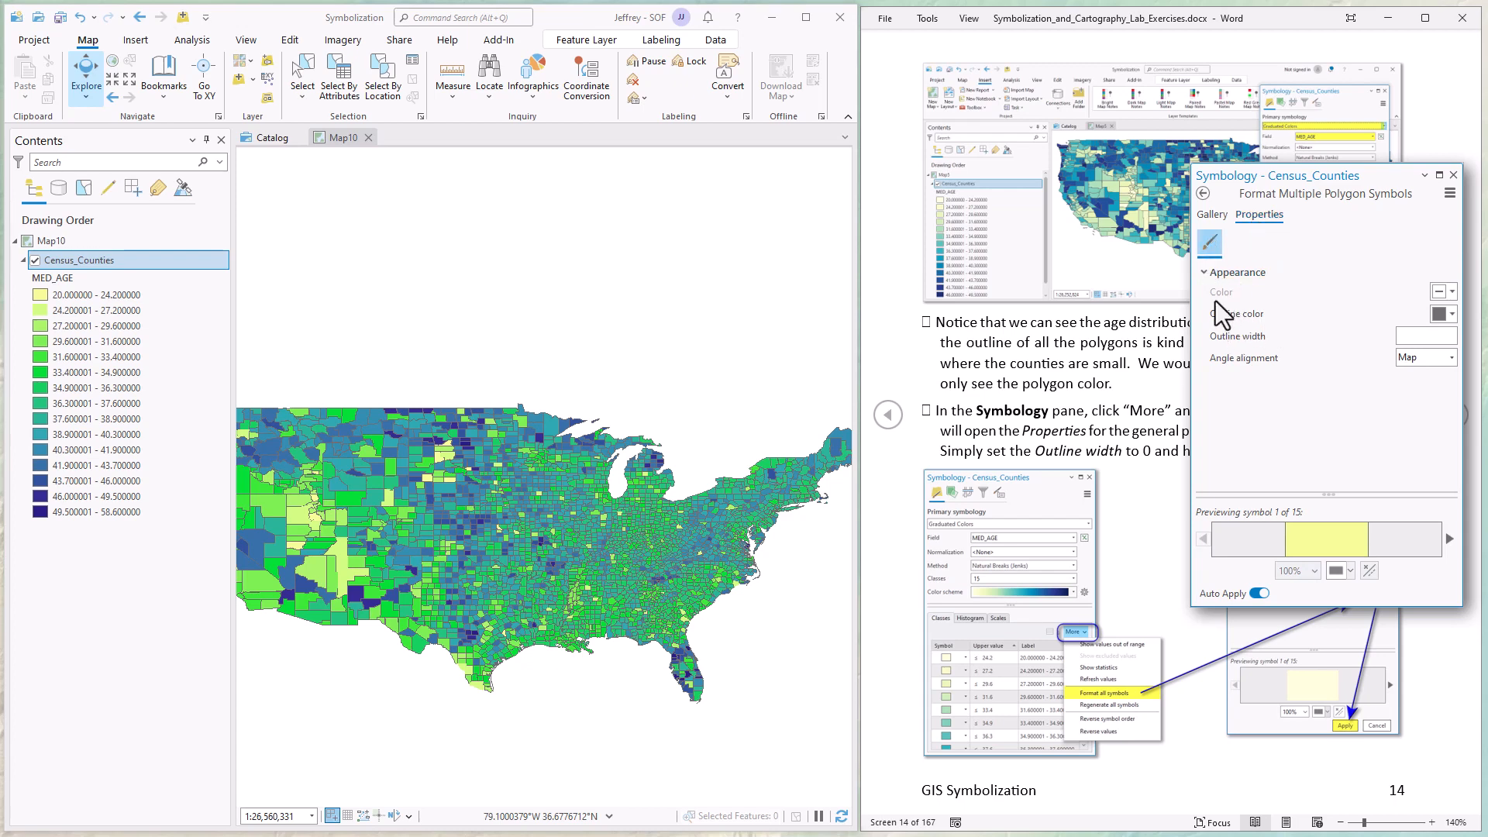
left_click(1451, 337)
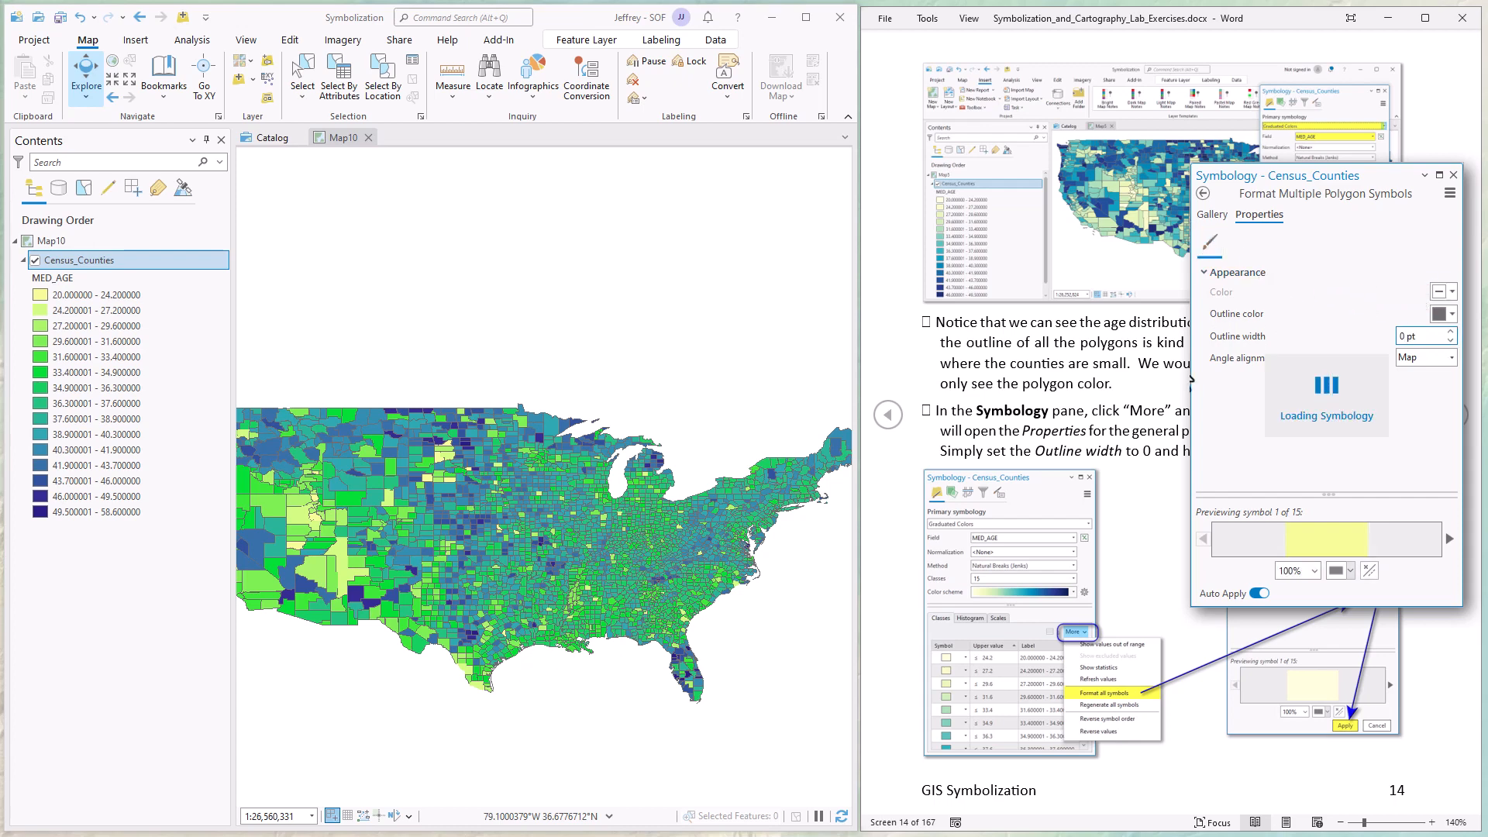
scroll(1147, 387, "down", 1)
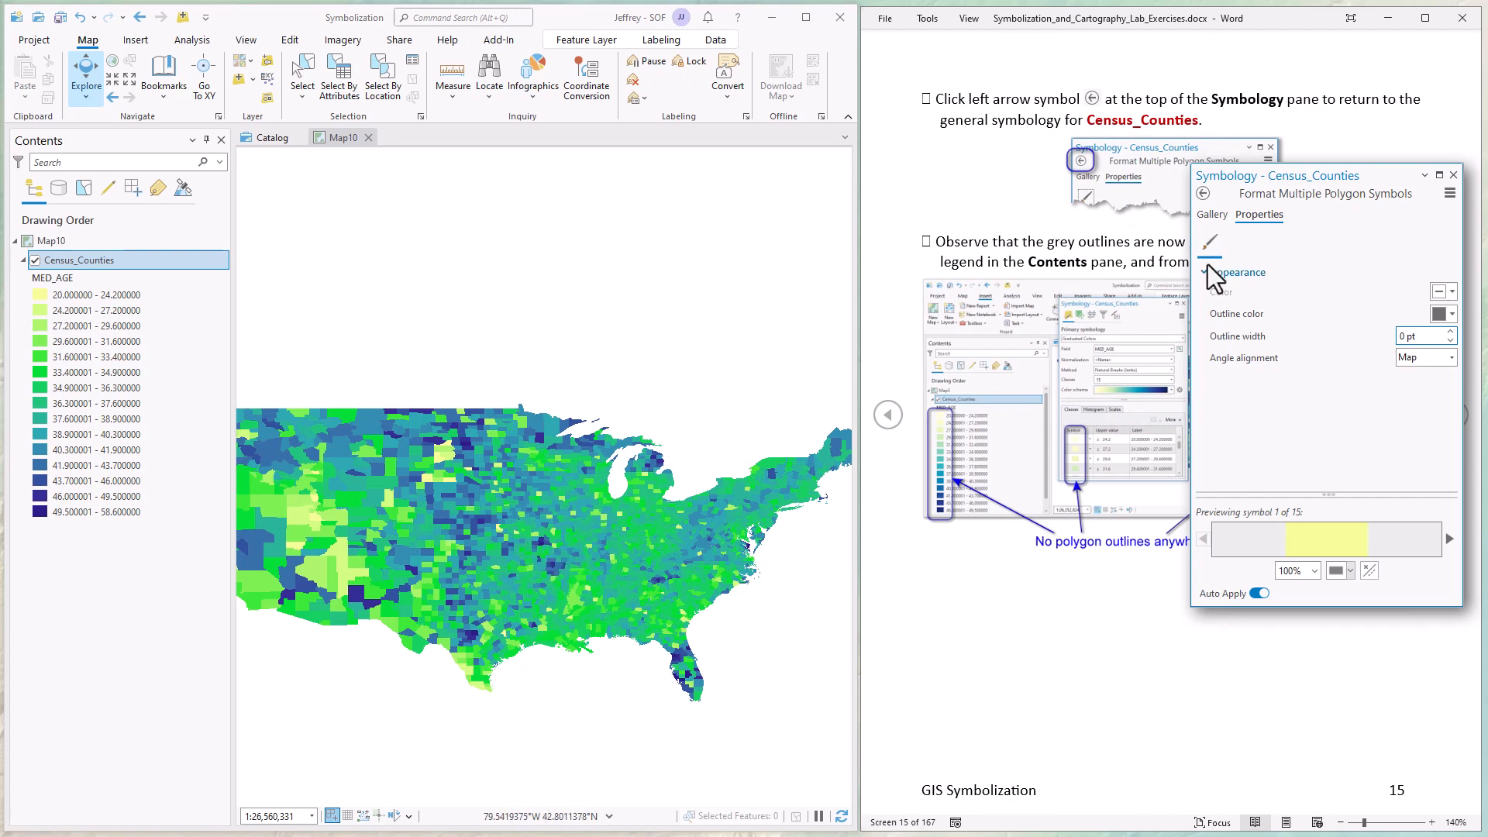
left_click(1203, 191)
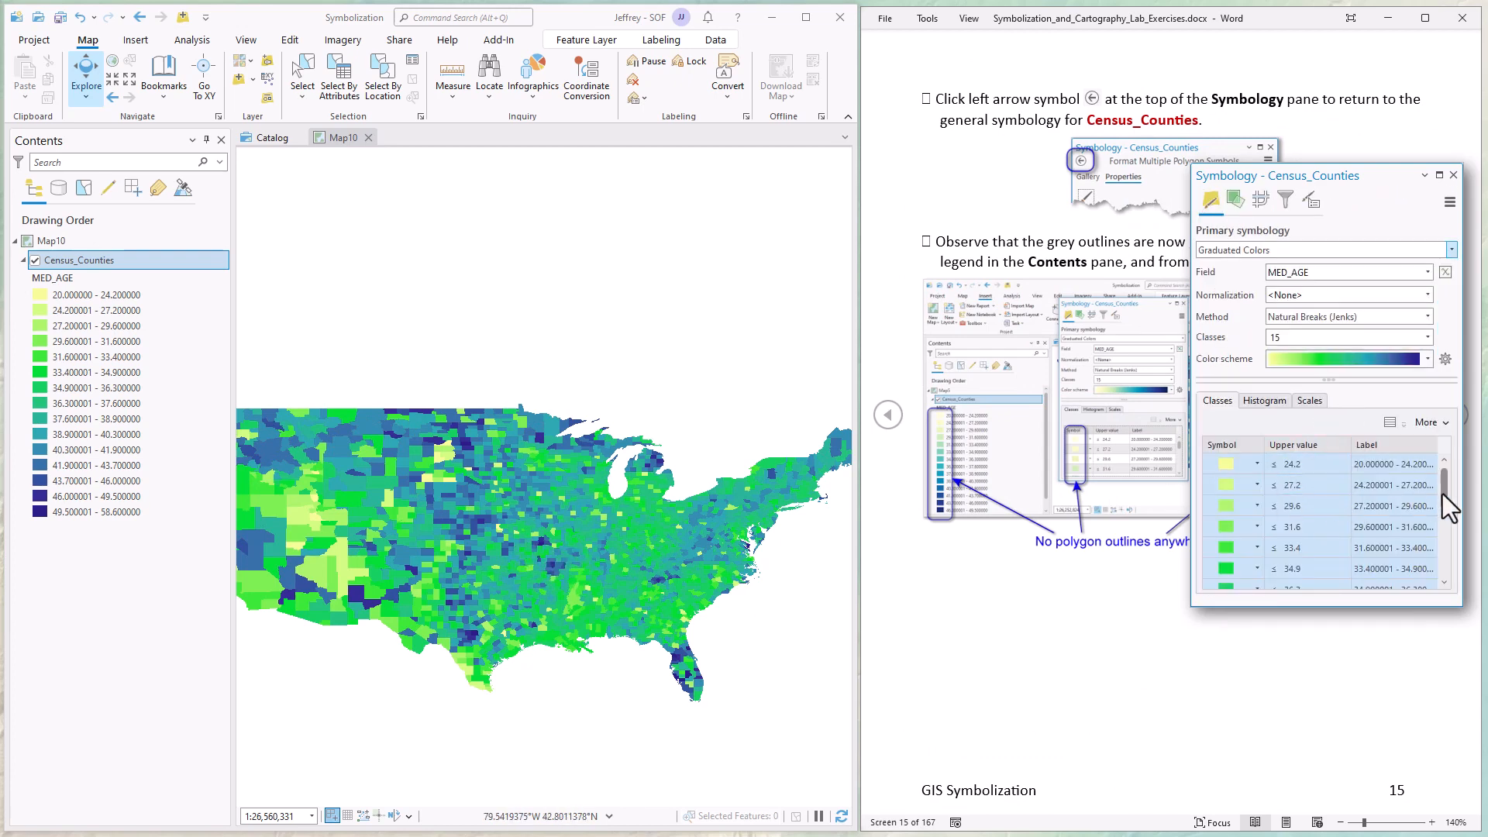
left_click_drag(1444, 494, 1445, 550)
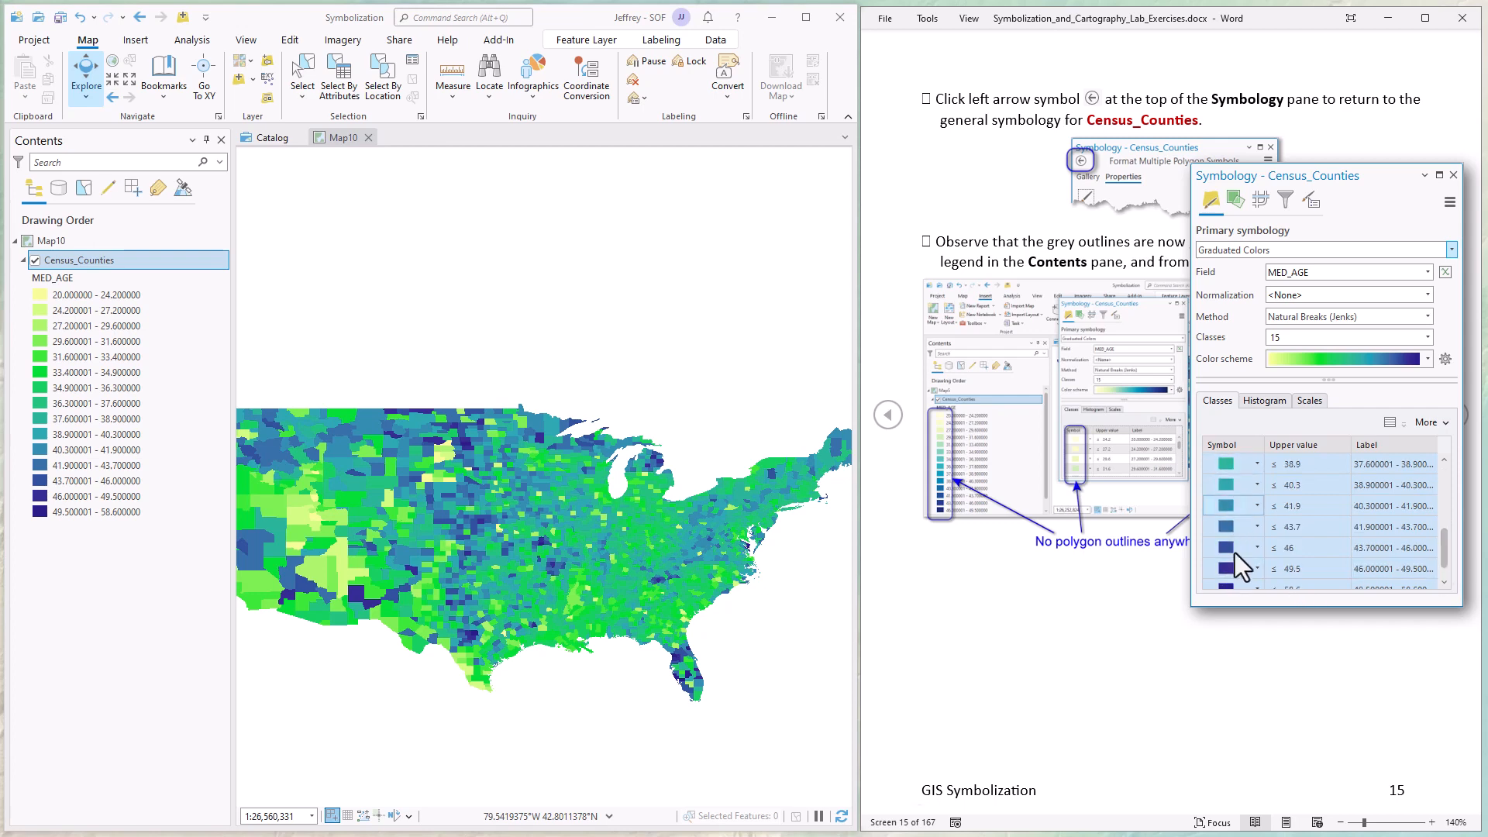